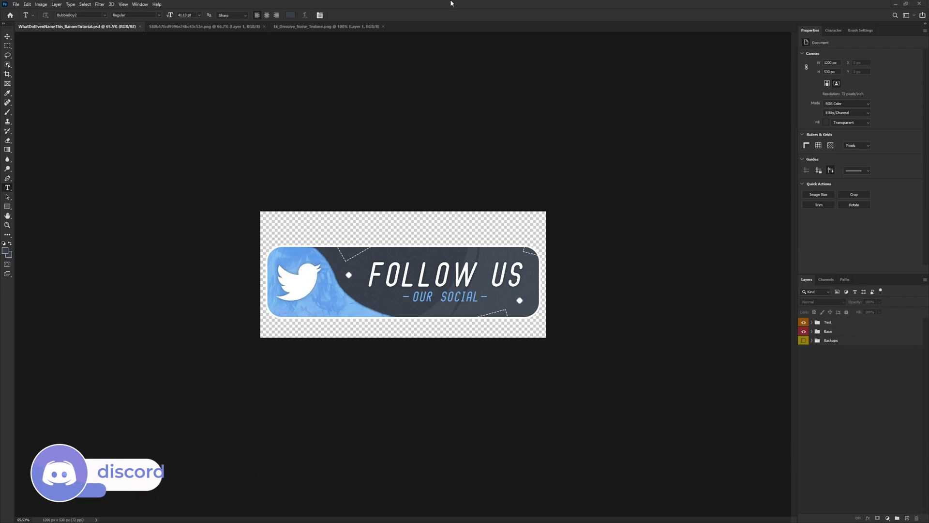
Toggle the Twitter bird logo and character art in the Base group to compare the finished banner
scroll(341, 335, "up", 3)
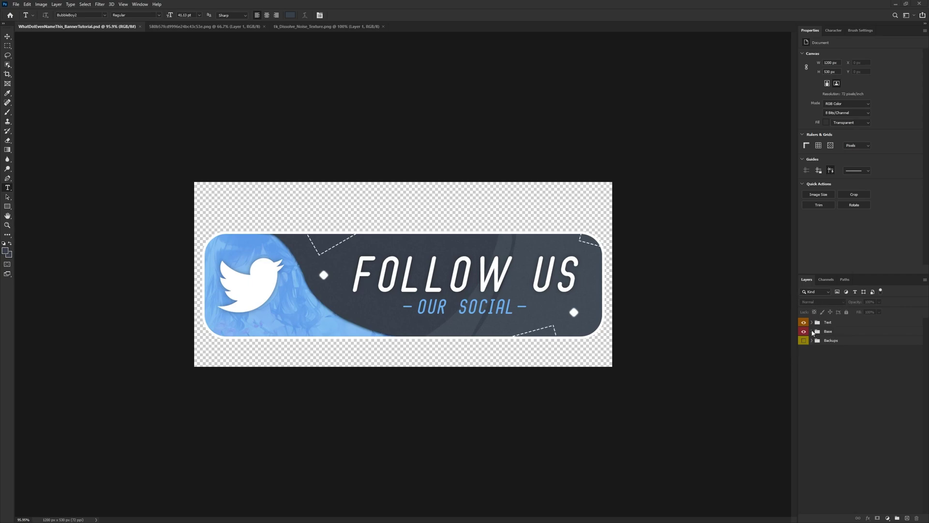
left_click(812, 331)
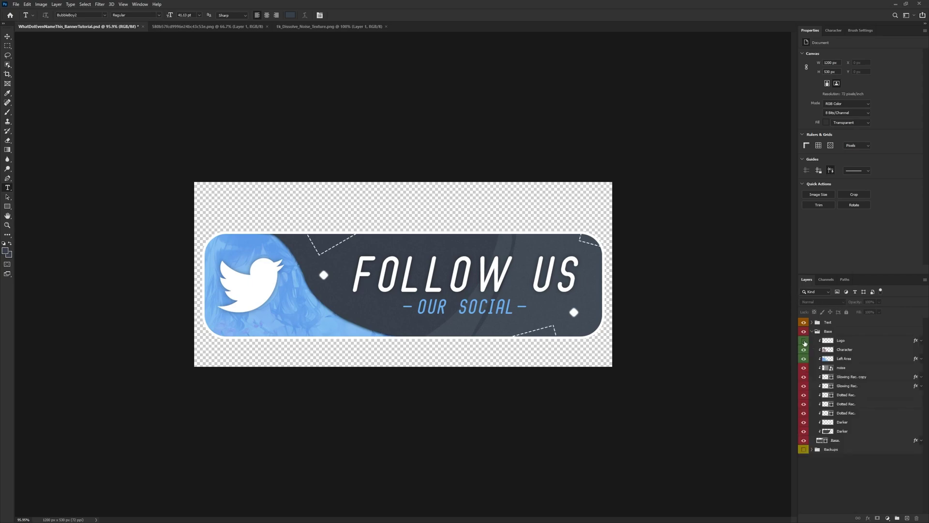
left_click(803, 343)
left_click(803, 341)
left_click(804, 342)
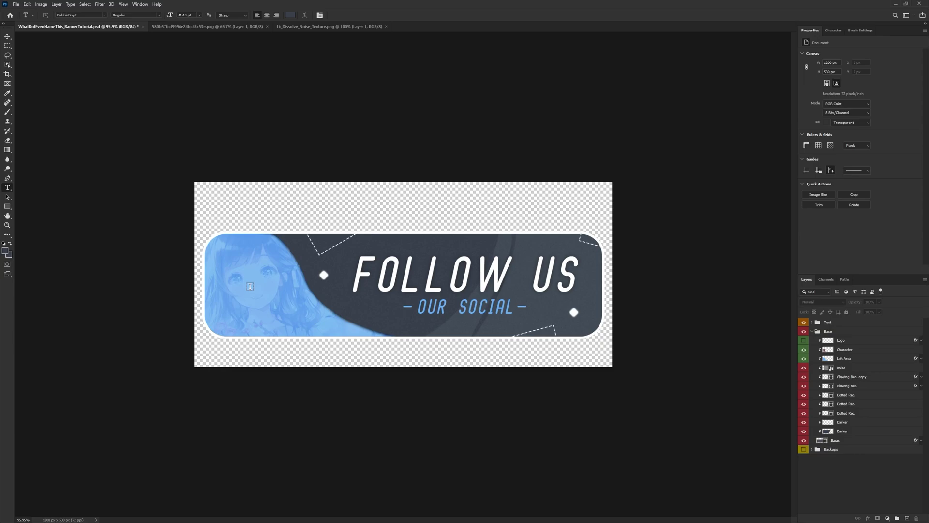
left_click(804, 350)
left_click(804, 340)
scroll(535, 367, "down", 2)
scroll(527, 363, "up", 1)
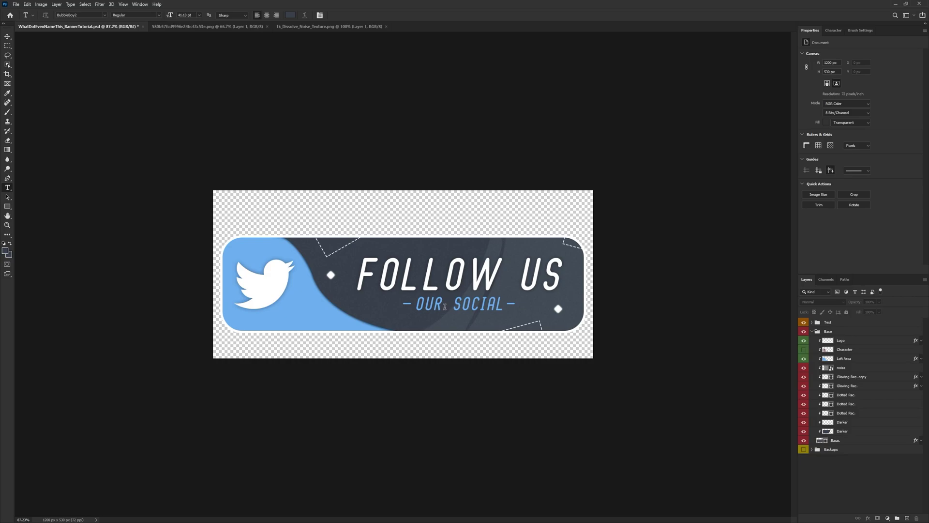
left_click(804, 349)
left_click(812, 331)
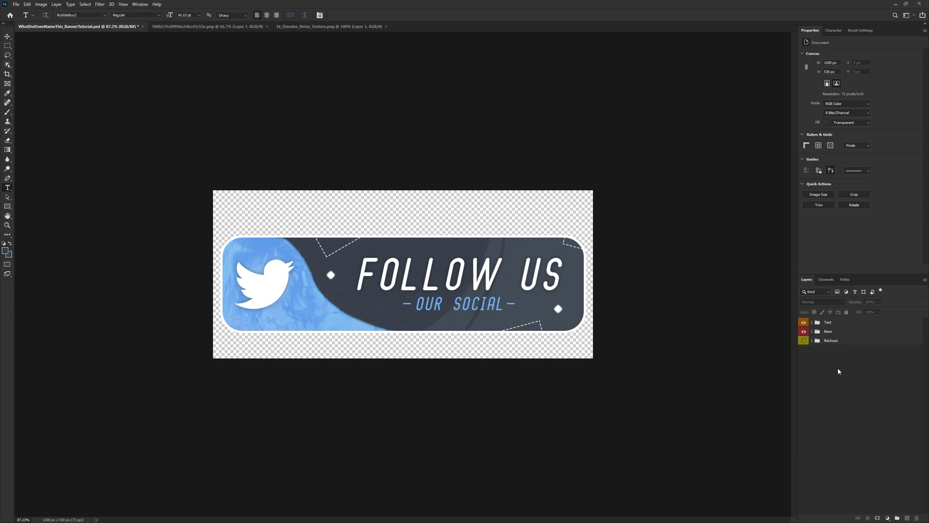
Create a new 1200×530 px document
left_click(16, 4)
left_click(19, 12)
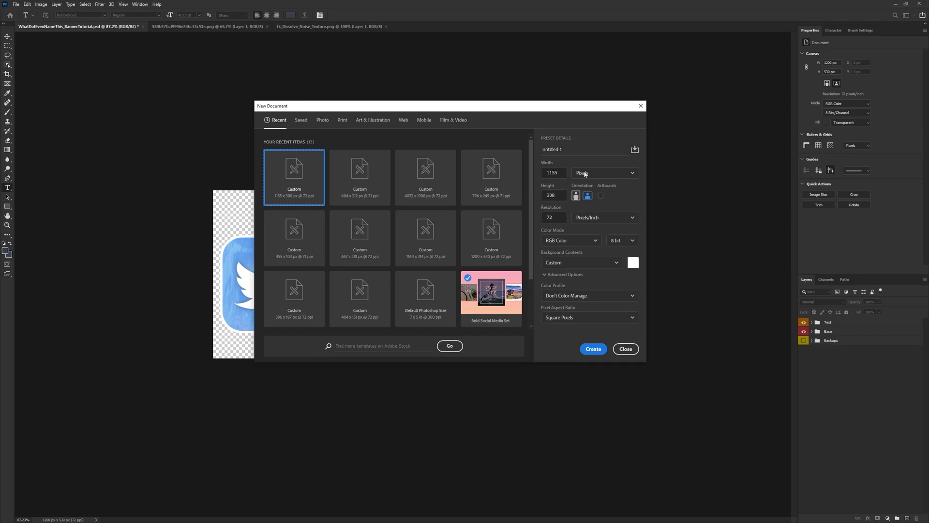
double_click(552, 173)
type("120")
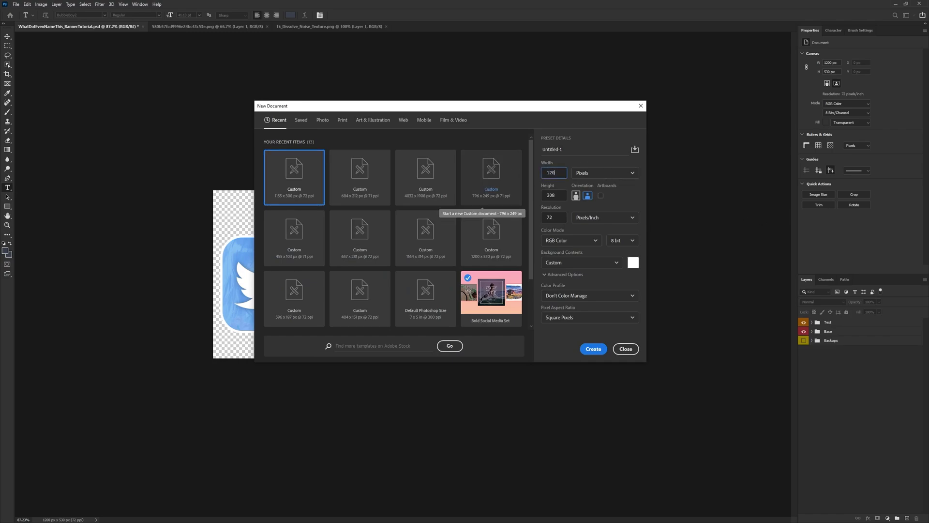
type("0")
key("Tab")
type("530")
key("Return")
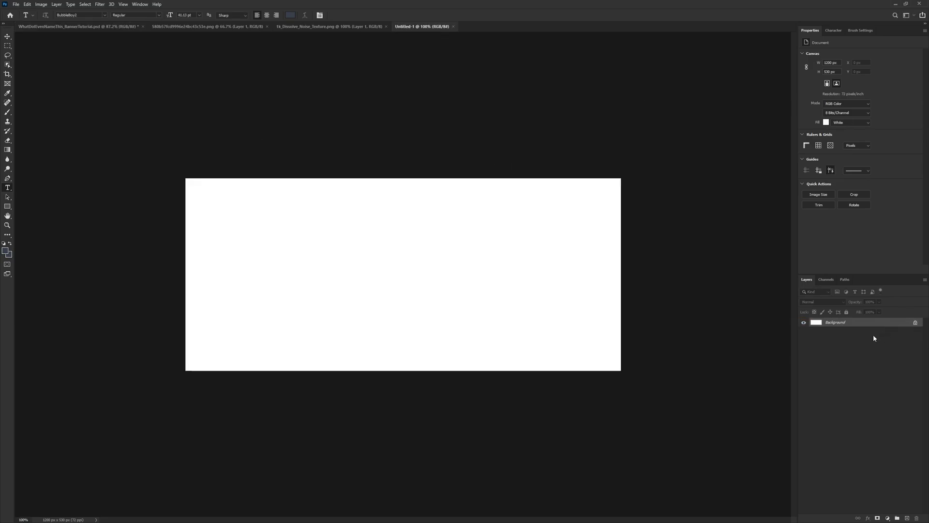
Add an empty layer and delete the Background to leave a transparent canvas
left_click(908, 518)
left_click(835, 332)
key("Delete")
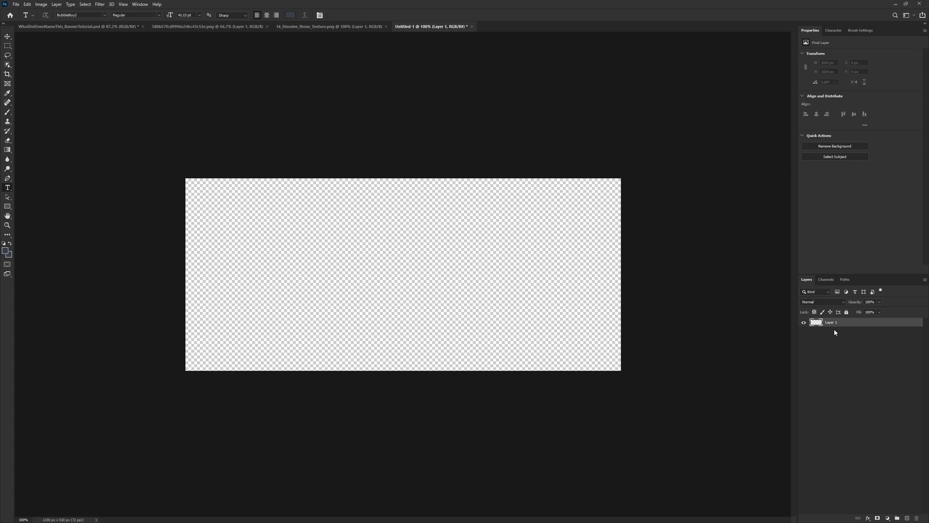
Draw a dark rounded rectangle across the middle of the canvas
left_click(8, 207)
right_click(7, 209)
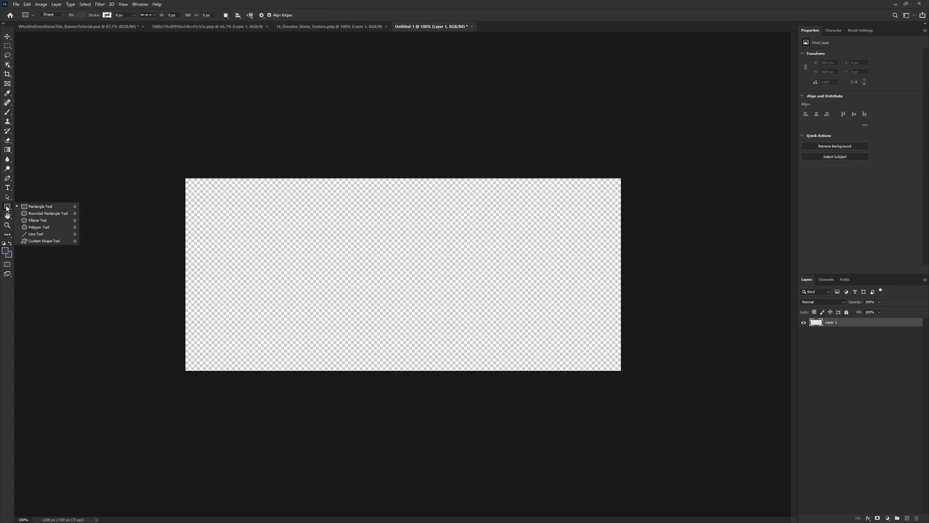
left_click(27, 214)
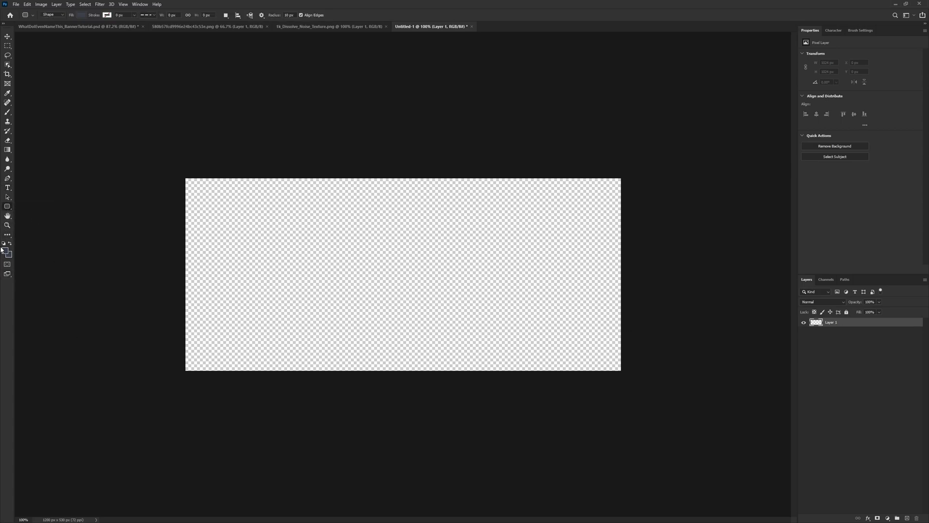
left_click_drag(228, 235, 583, 330)
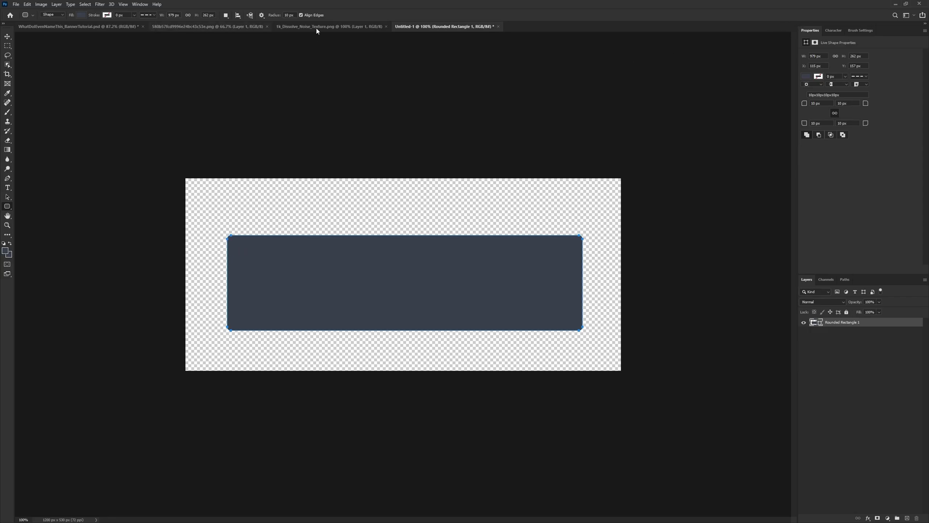
Give the rectangle a 60 px corner radius in the Properties panel
left_click(137, 5)
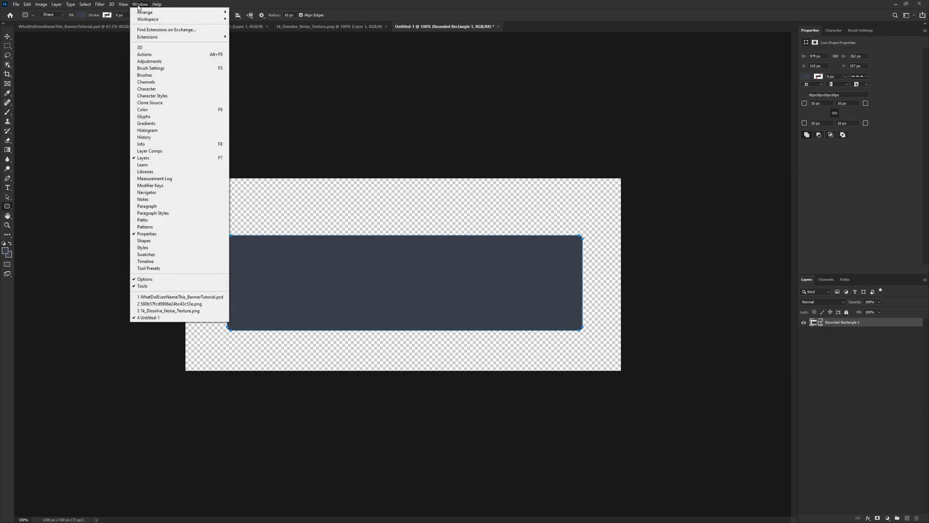
left_click(160, 235)
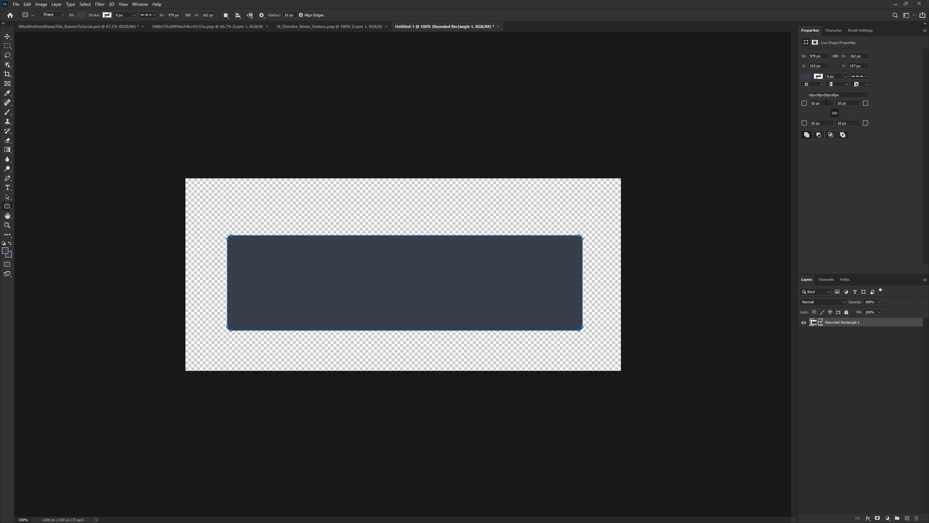
left_click(815, 102)
type("62")
key("Return")
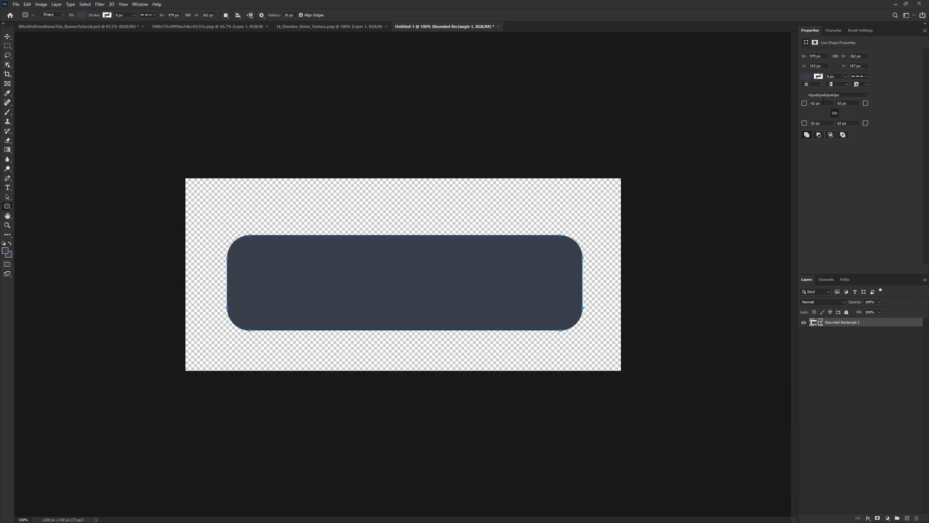
left_click(825, 102)
type("60")
key("Return")
Resize the rectangle to 1140×300 px and centre it on the canvas
left_click(825, 57)
type("1140")
key("Return")
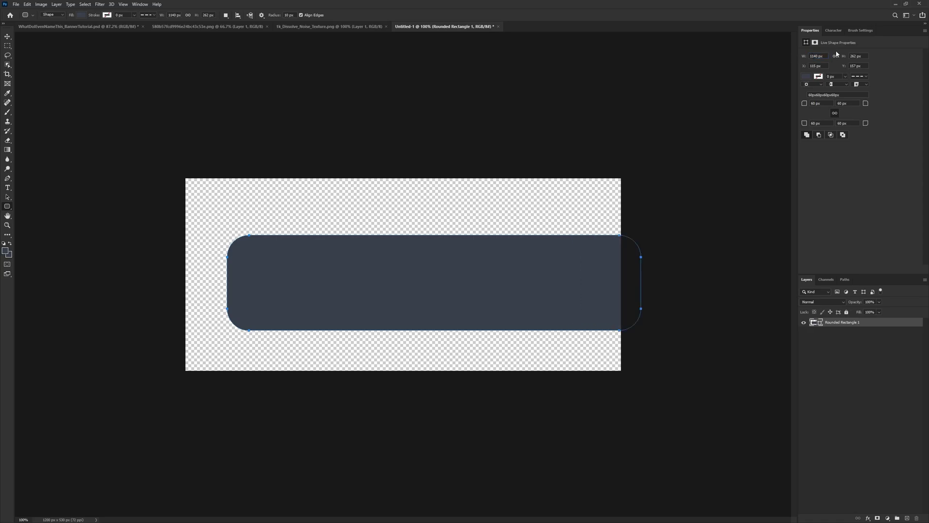
key("Tab")
type("300")
key("Return")
left_click(7, 36)
left_click_drag(504, 280, 473, 285)
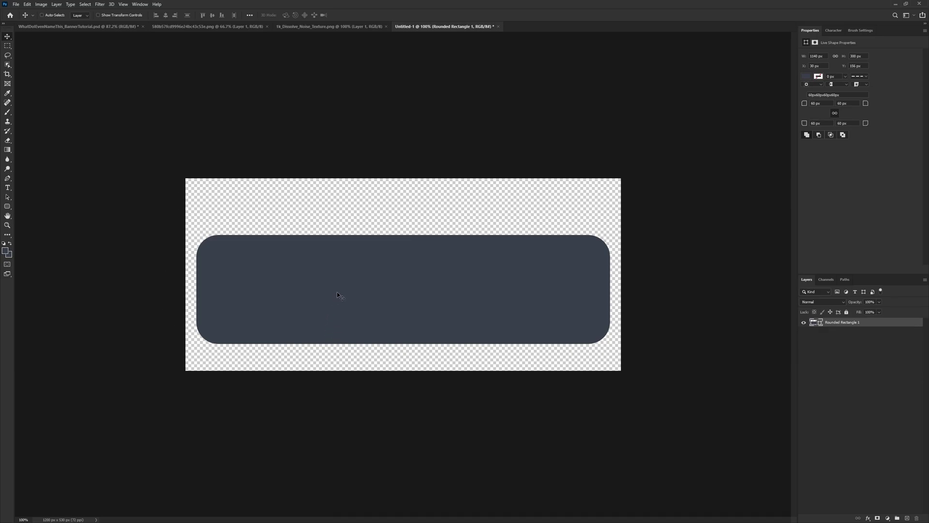
Rename the layer Base and put it in a green-labelled group named Base Area
double_click(846, 322)
type("Base")
key("Return")
key("ctrl+g")
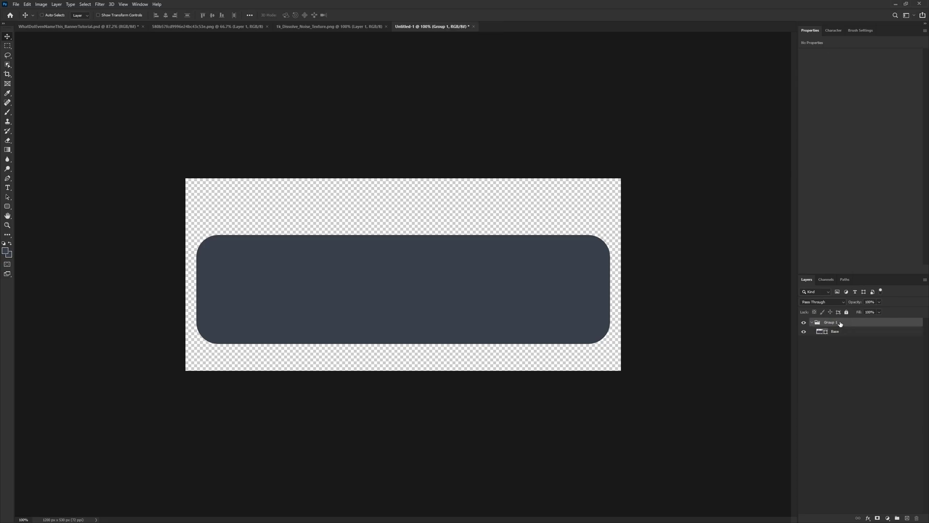
right_click(804, 325)
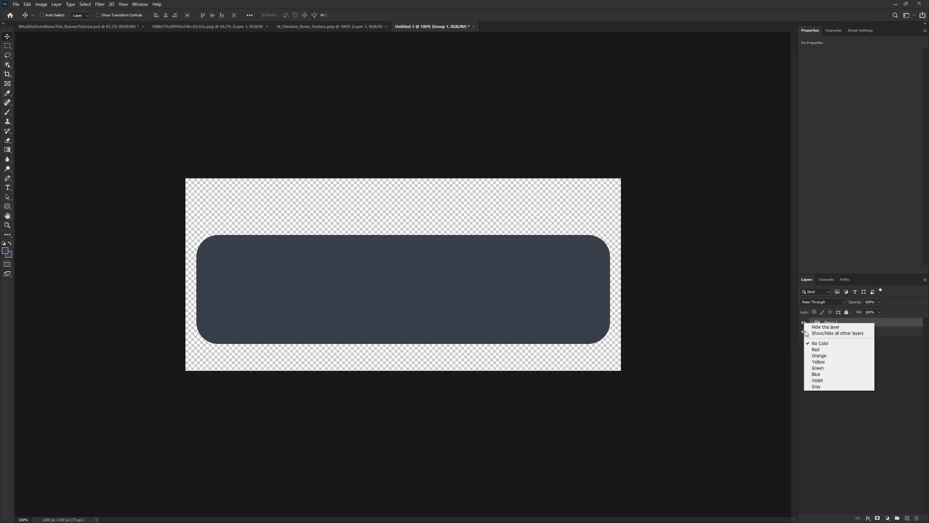
left_click(820, 367)
double_click(834, 323)
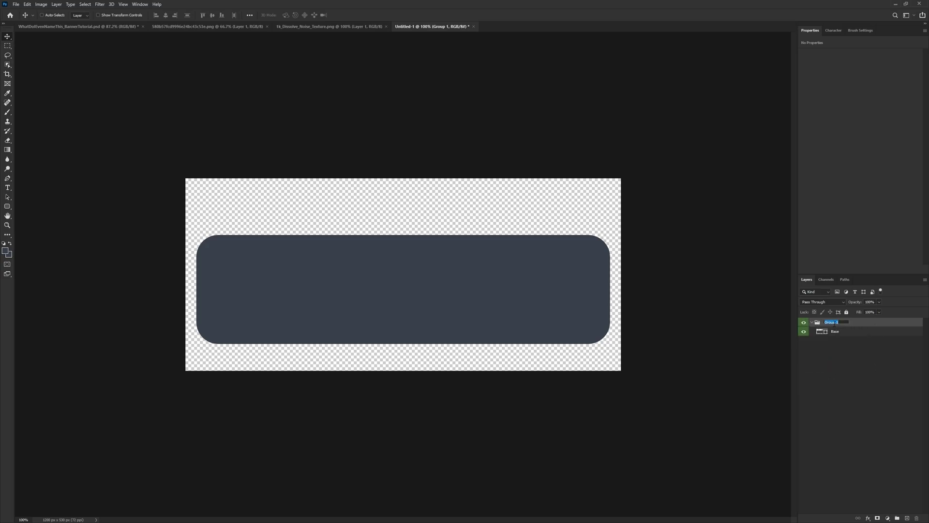
type("Base Area")
key("Return")
Set the Base rectangle's fill colour to #404b57
left_click(837, 333)
left_click(803, 76)
left_click(895, 92)
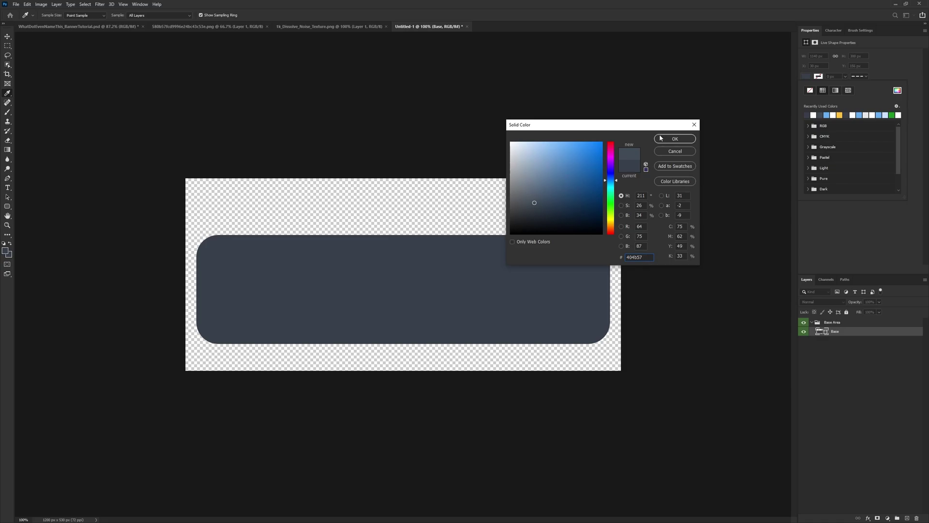
left_click(663, 139)
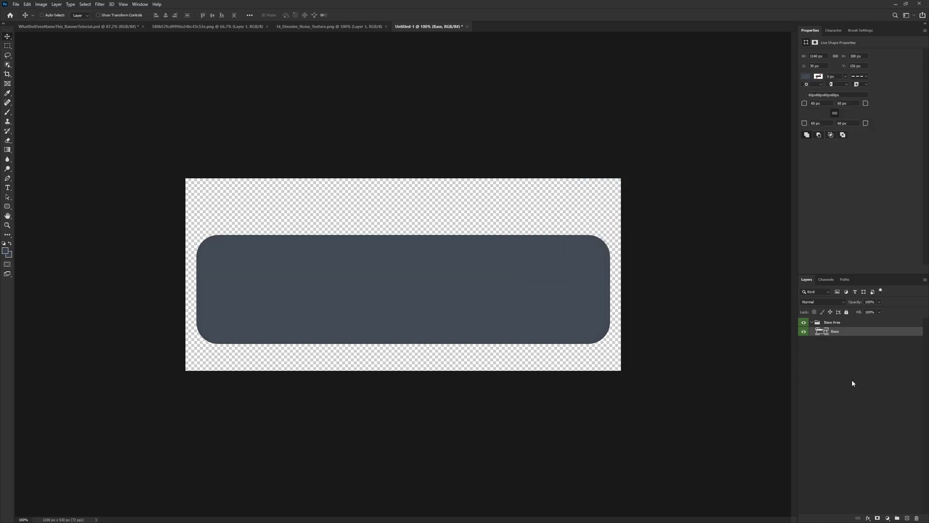
Add a new layer above Base and set the foreground colour to light blue
left_click(907, 518)
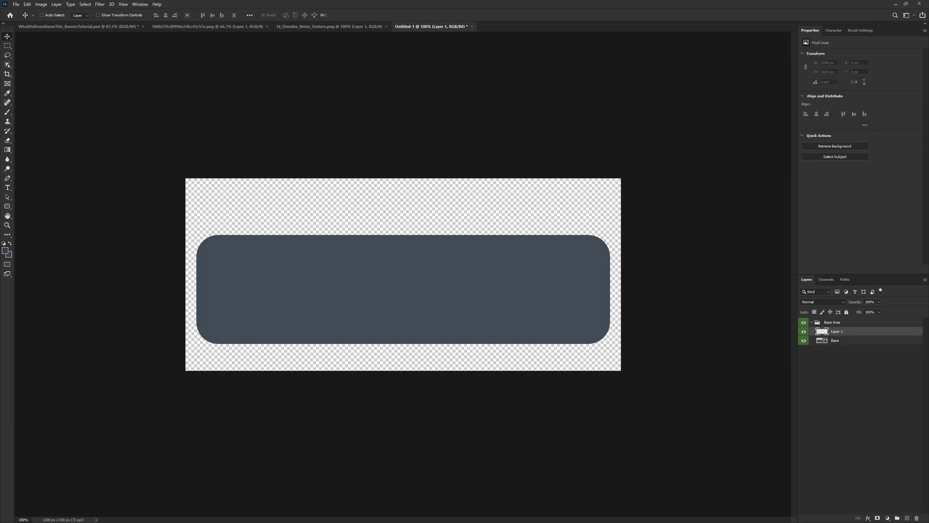
left_click(6, 251)
left_click(563, 146)
left_click(680, 139)
Select the standard Pen tool for drawing paths
left_click_drag(7, 178, 36, 179)
scroll(316, 304, "up", 4)
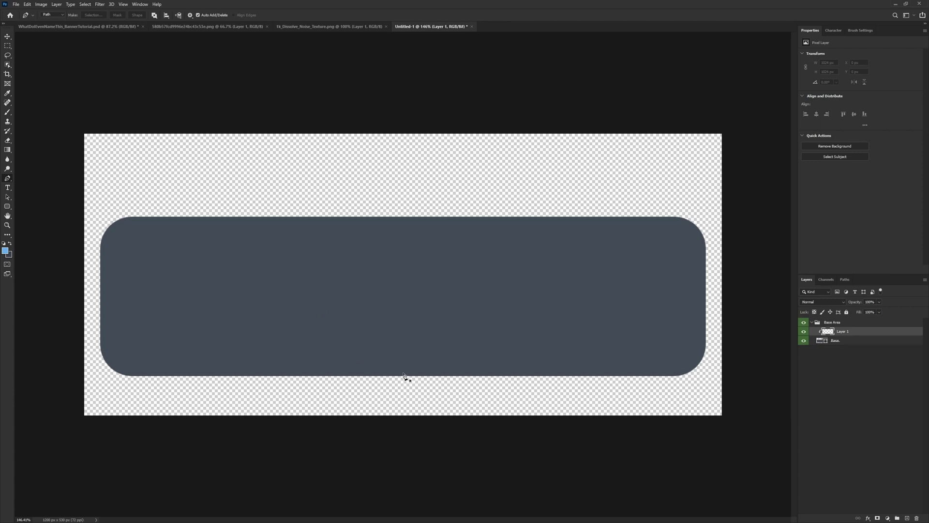
right_click(7, 180)
left_click(7, 179)
left_click(7, 37)
right_click(8, 36)
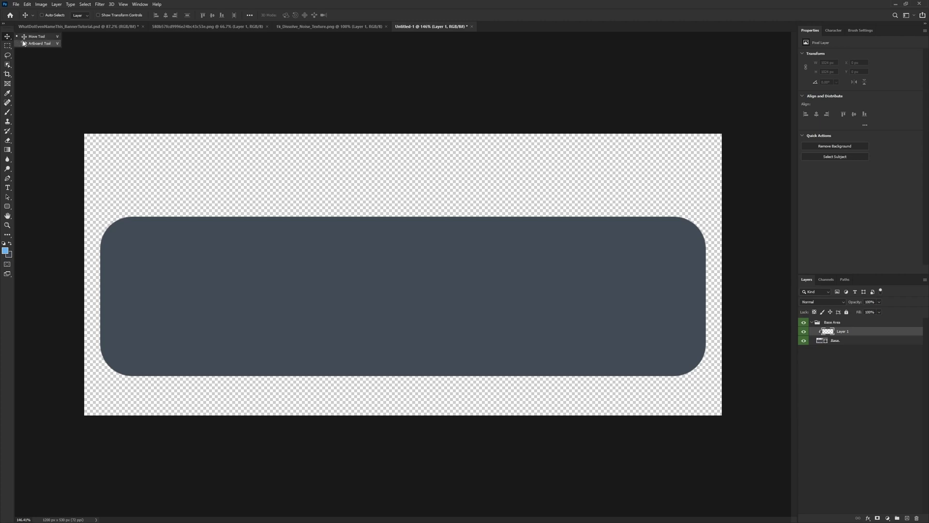
left_click(7, 183)
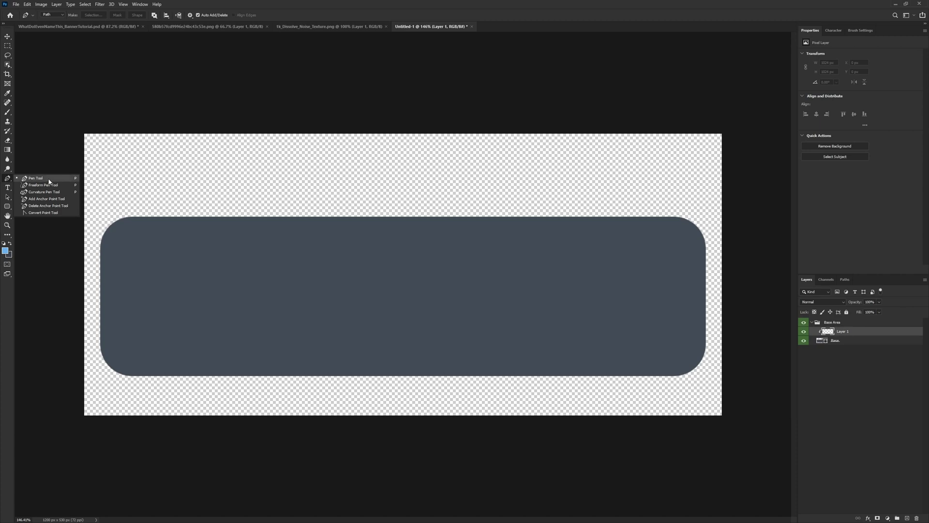
left_click(49, 180)
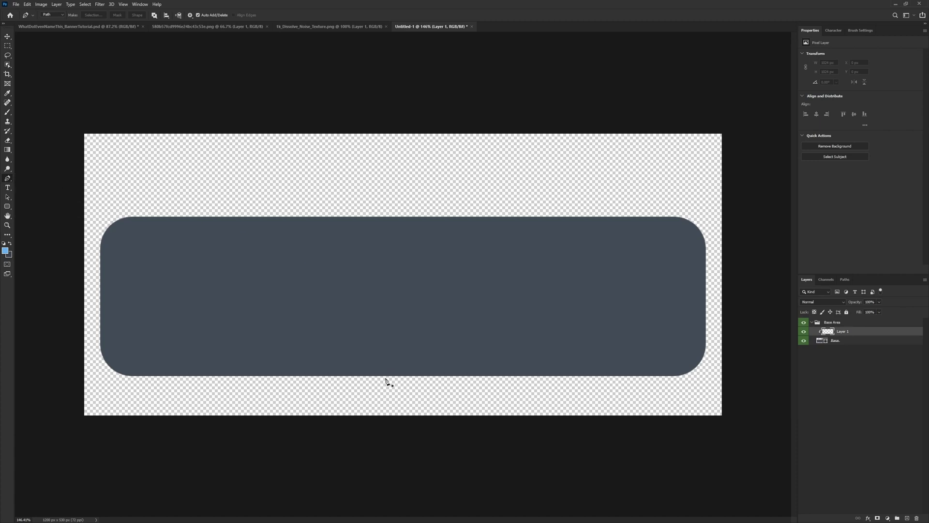
Draw an S-curved path from the banner's bottom edge up to its top edge
left_click(393, 375)
left_click(266, 292)
left_click_drag(265, 289, 238, 236)
left_click_drag(206, 220, 236, 233)
scroll(206, 222, "up", 8)
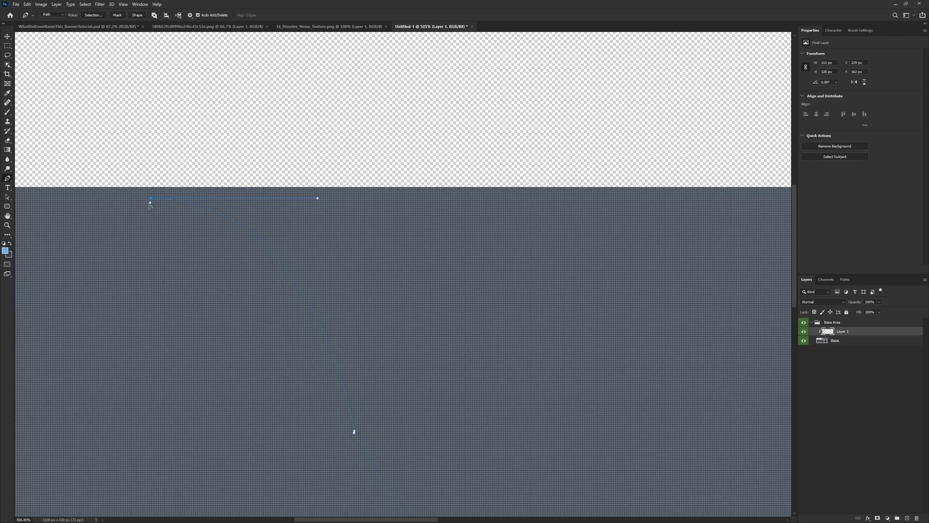
scroll(160, 160, "down", 8)
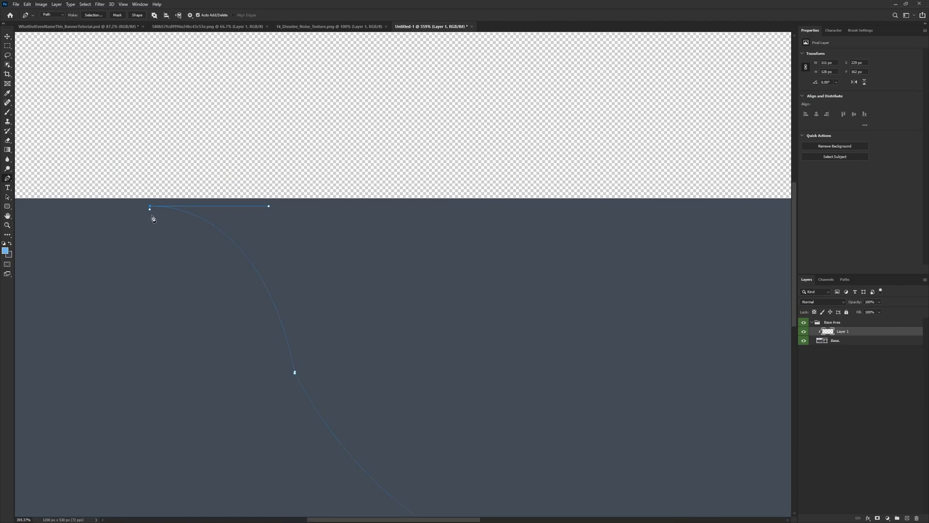
scroll(121, 218, "down", 2)
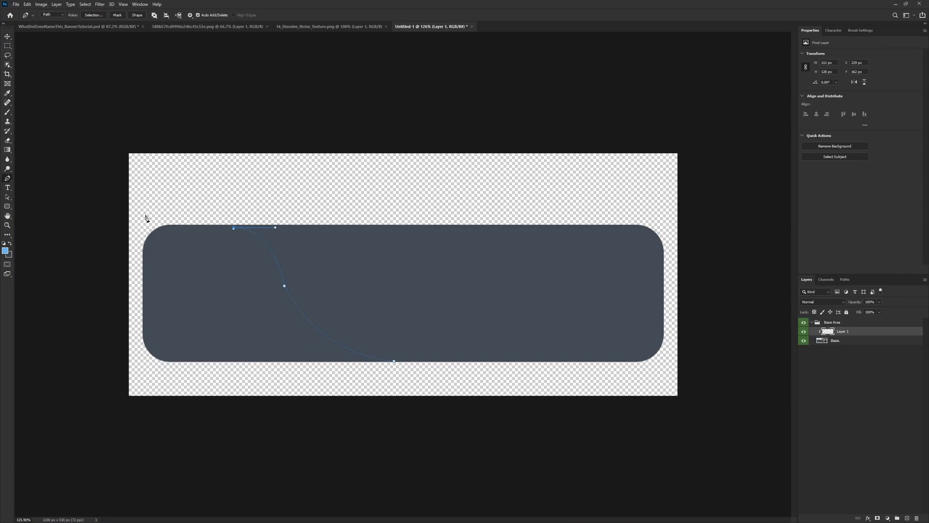
Close the path around the banner's left end and turn it into a selection
left_click(182, 203)
left_click(82, 223)
left_click(89, 426)
left_click(359, 447)
left_click(378, 392)
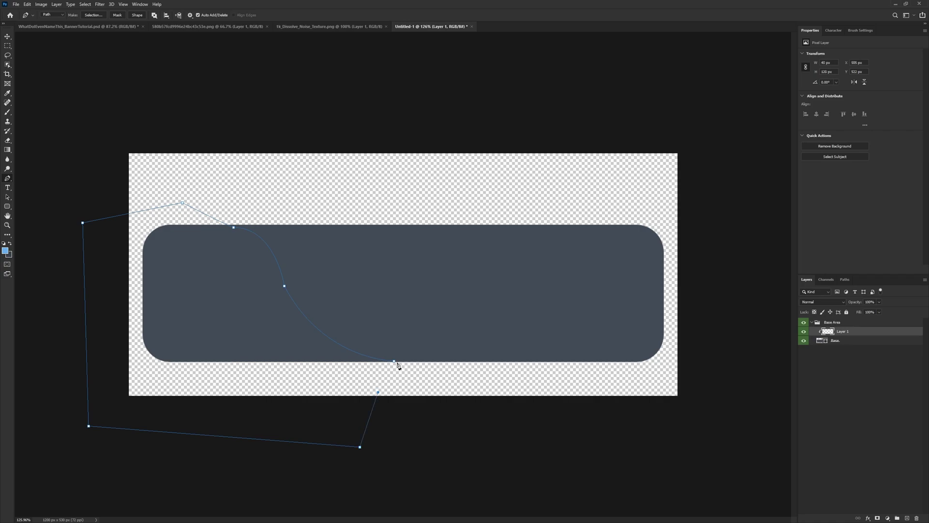
left_click(395, 362)
right_click(275, 327)
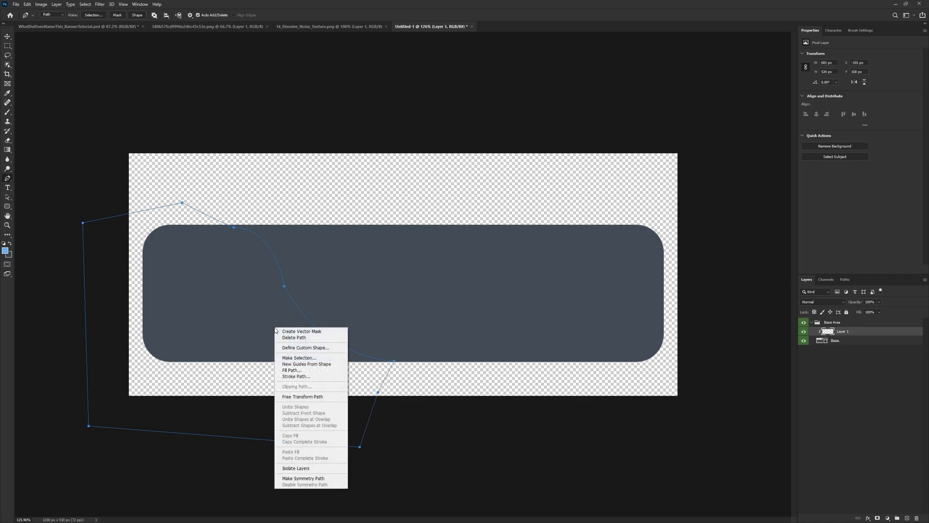
left_click(306, 358)
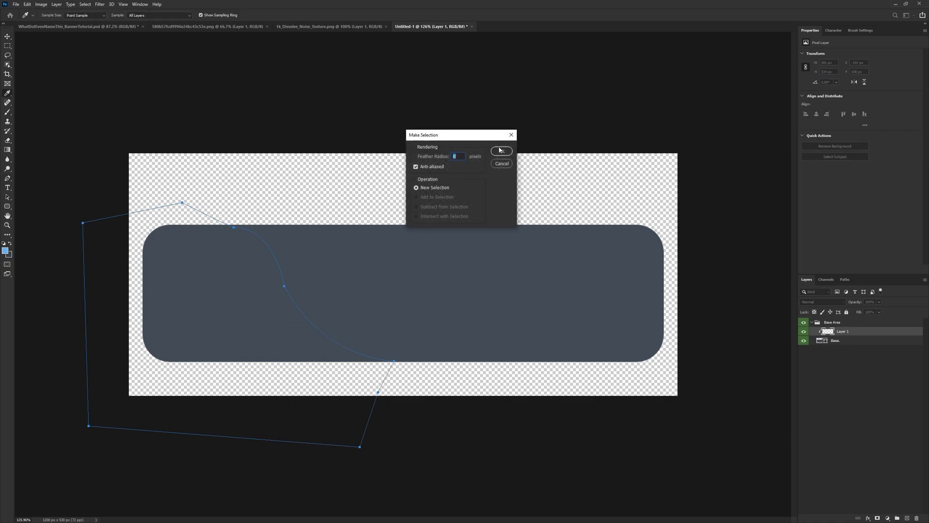
left_click(502, 152)
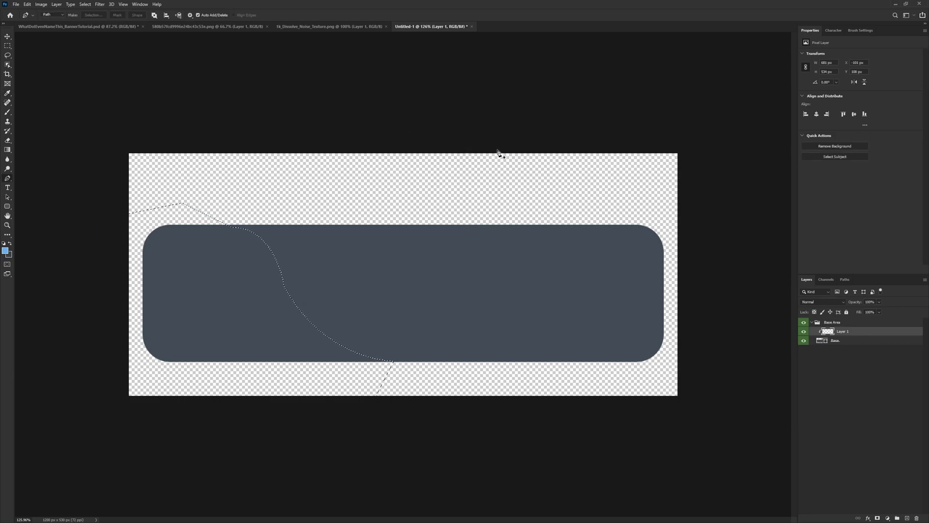
Fill the selection with colour 68adf2 and deselect
key("shift+F5")
left_click(462, 150)
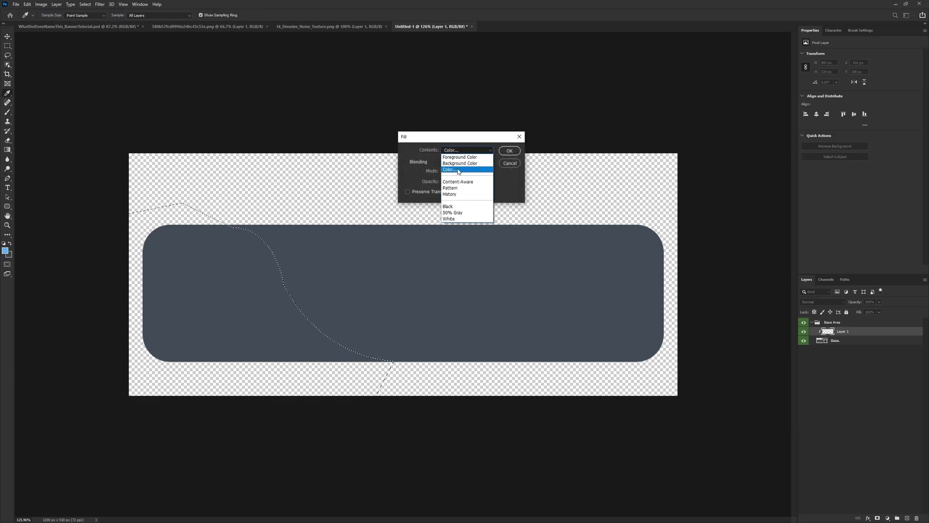
left_click(459, 170)
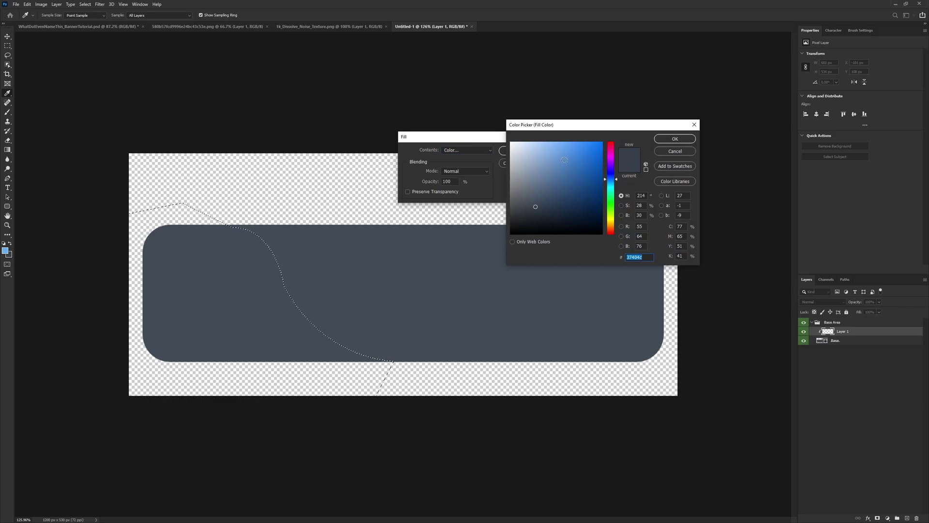
type("68adf2")
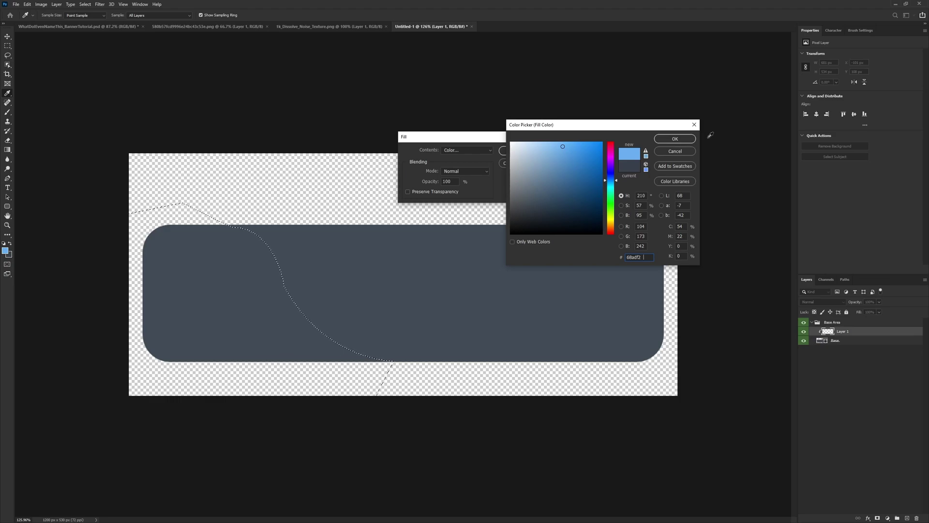
left_click(683, 140)
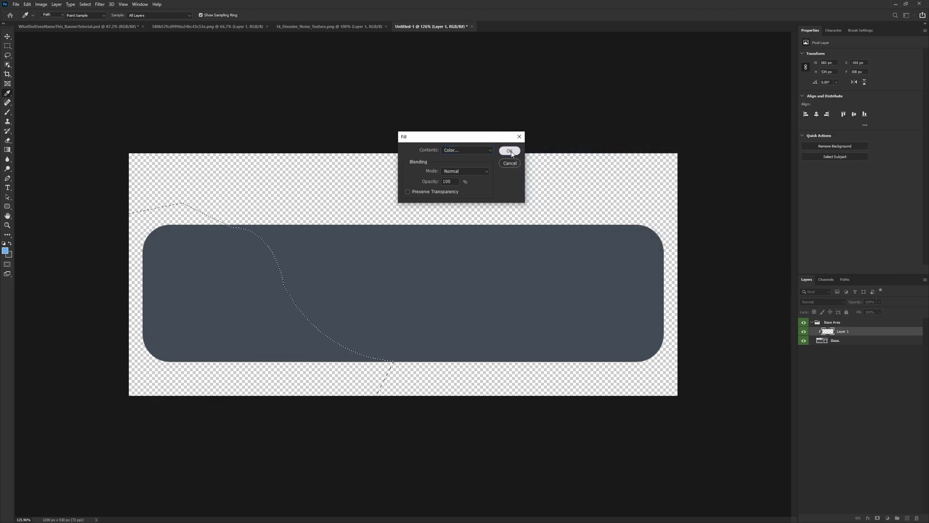
left_click(508, 150)
key("m")
left_click(209, 285)
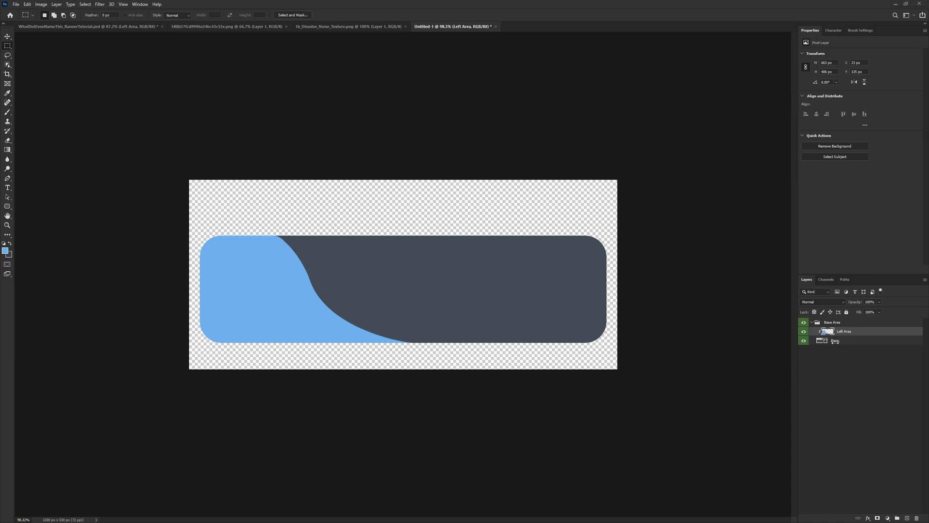
Add an Inner Shadow layer style to the Left Area layer
right_click(848, 332)
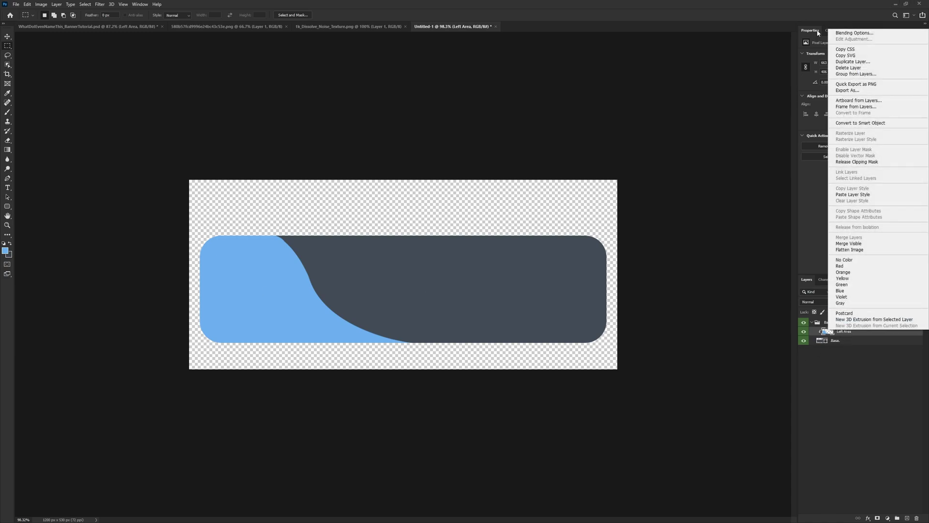
left_click(764, 402)
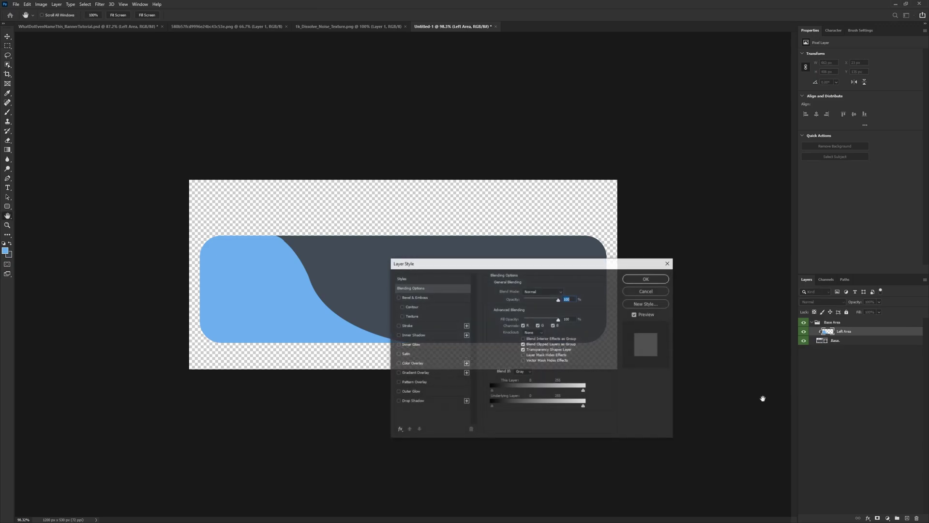
left_click(420, 335)
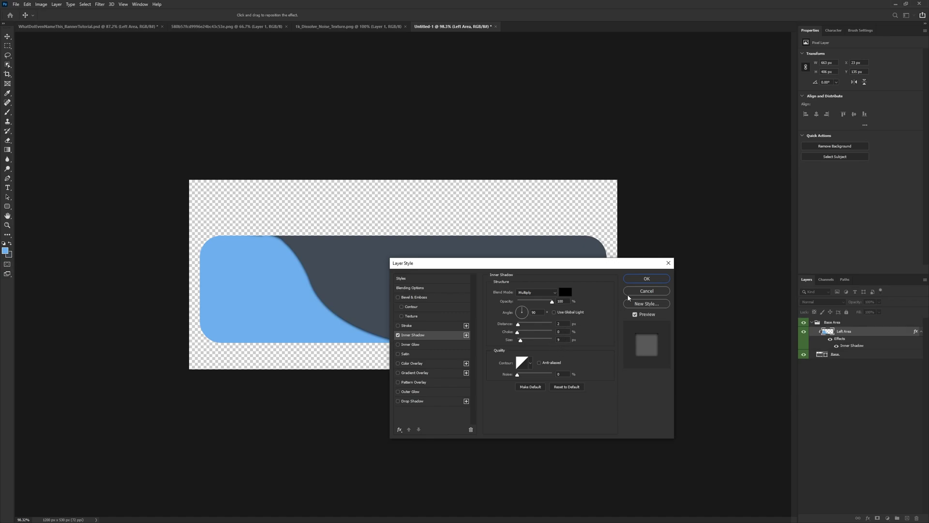
left_click(646, 279)
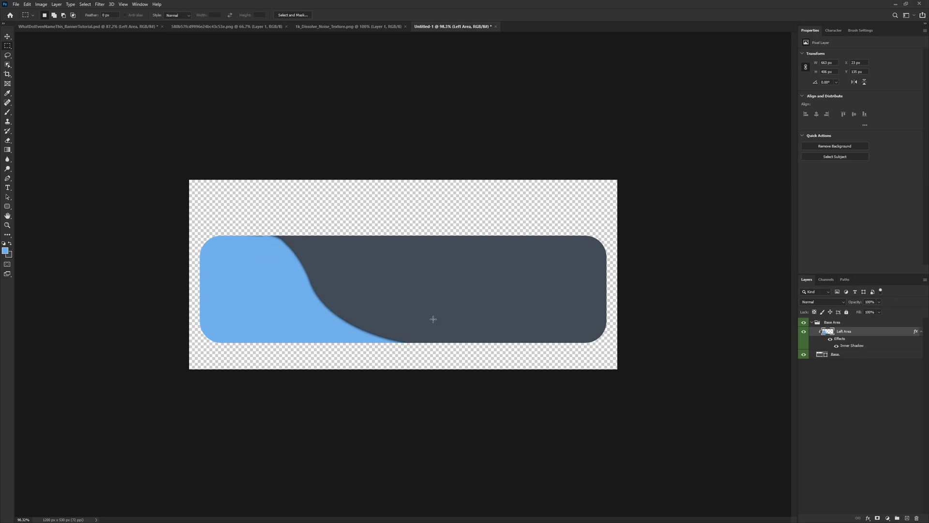
scroll(326, 325, "up", 3)
scroll(368, 370, "up", 2)
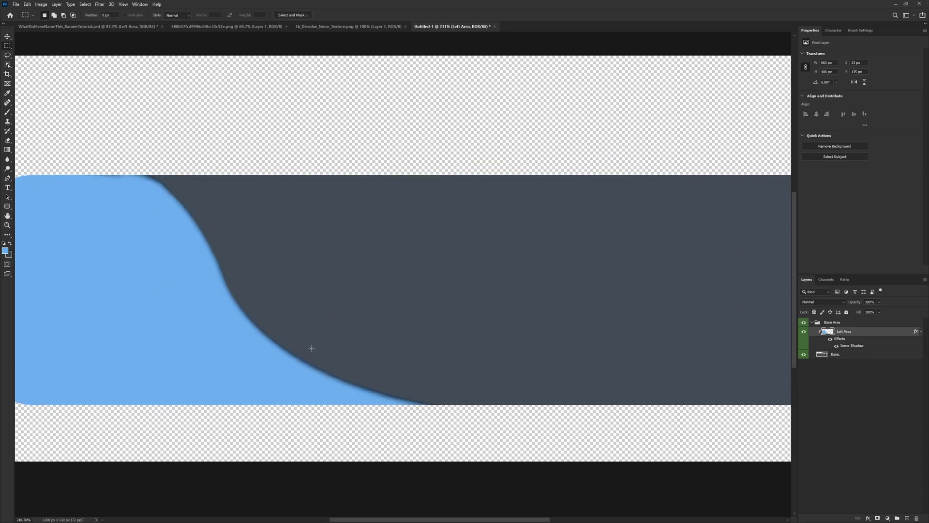
Paste the anime girl image and flip it horizontally with -100% width
scroll(378, 295, "down", 3)
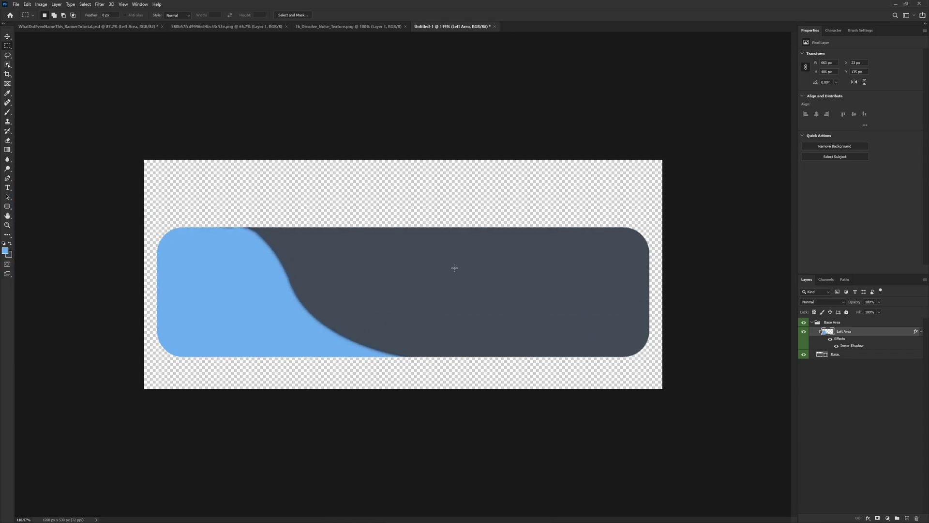
left_click(921, 332)
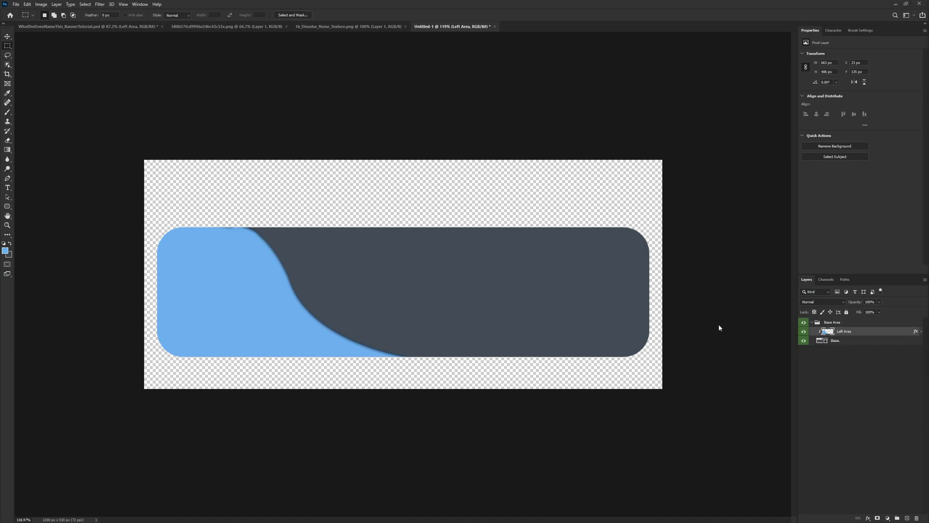
key("ctrl+v")
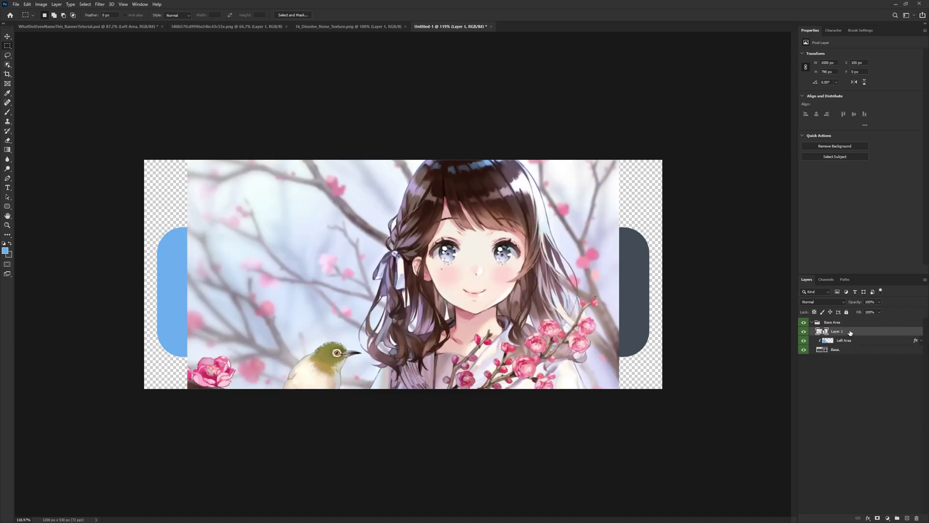
key("ctrl+t")
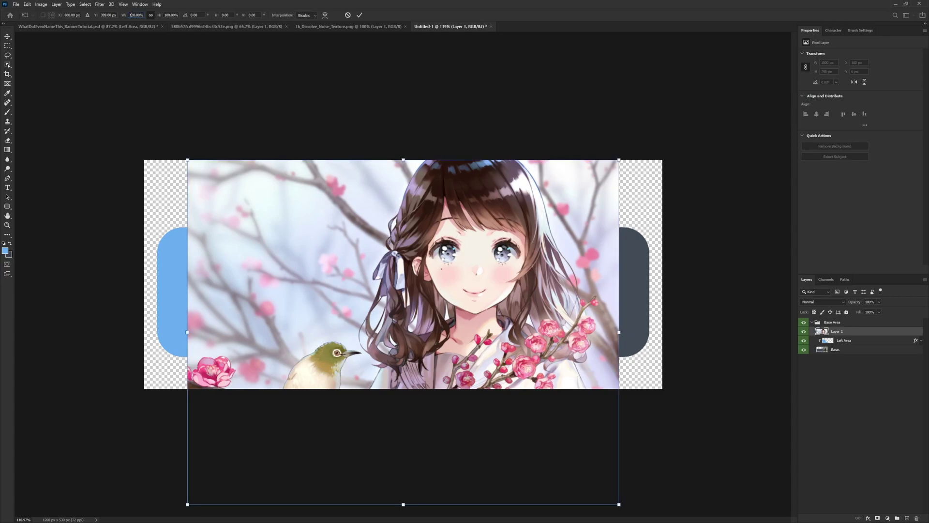
type("-100")
key("Return")
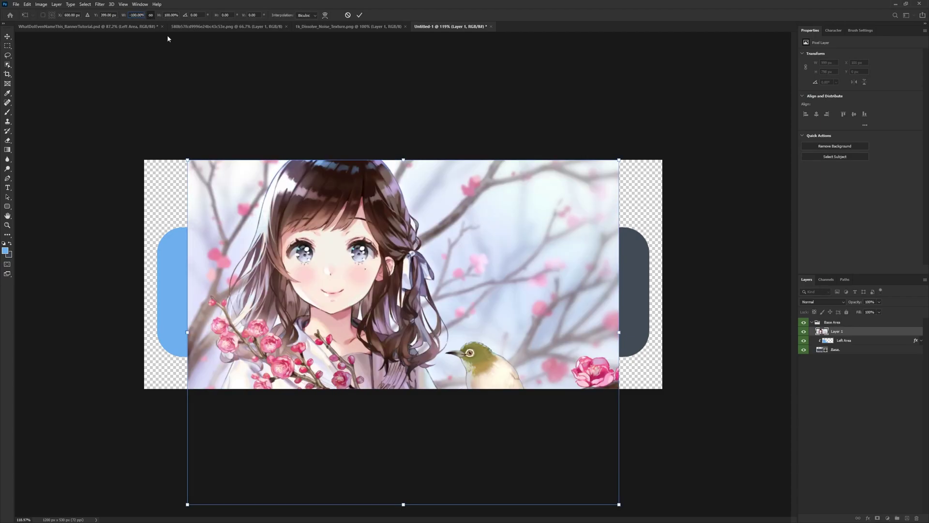
left_click(359, 15)
Shrink, move left and tilt the image about -14°, then clip it into the banner
key("ctrl+t")
left_click_drag(621, 161, 521, 228)
left_click_drag(475, 276, 417, 270)
left_click_drag(491, 179, 433, 136)
left_click_drag(386, 292, 361, 263)
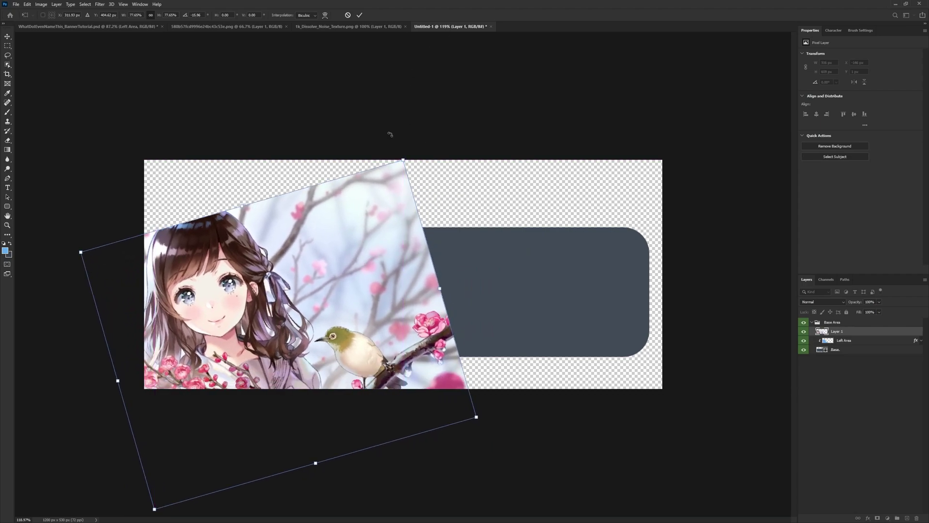
left_click(360, 15)
left_click(831, 336, "alt")
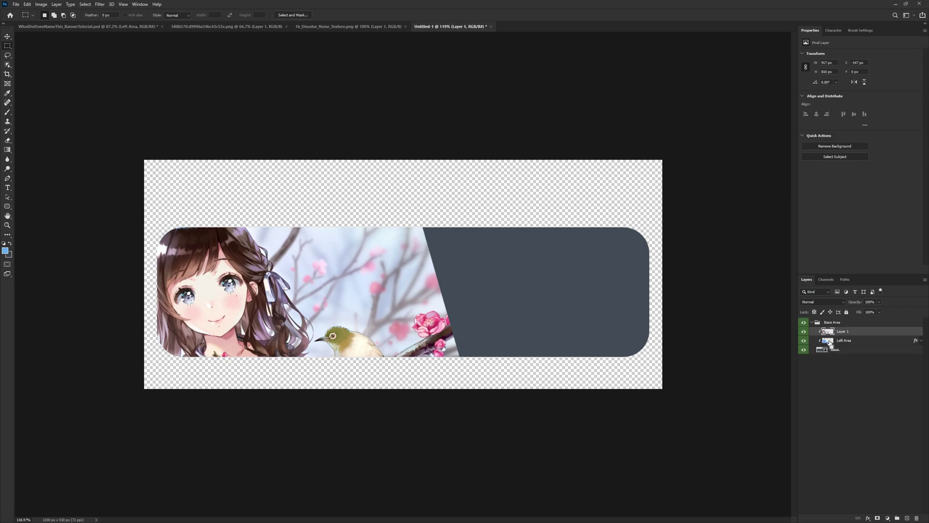
left_click(831, 341, "ctrl")
Copy the selected part of the image to a new layer, delete the original, and clip it to Left Area
key("ctrl+j")
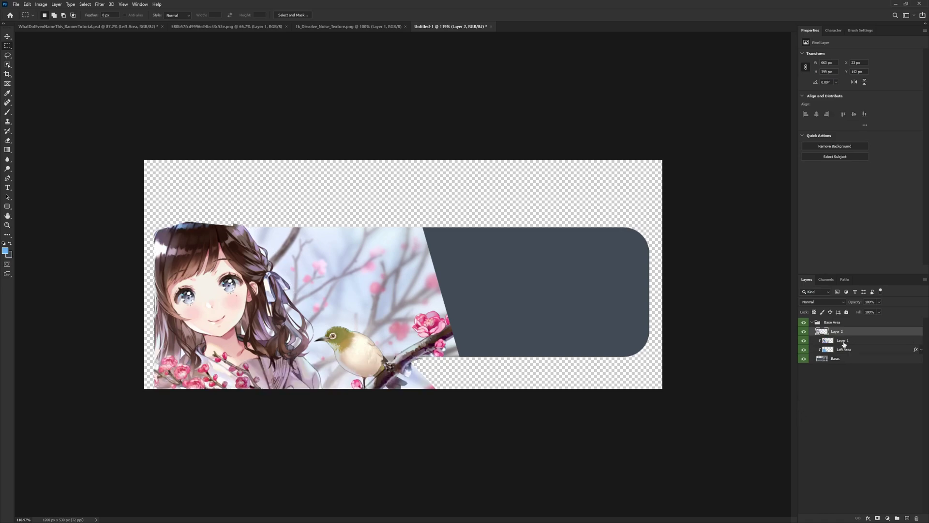
left_click(844, 343)
key("Delete")
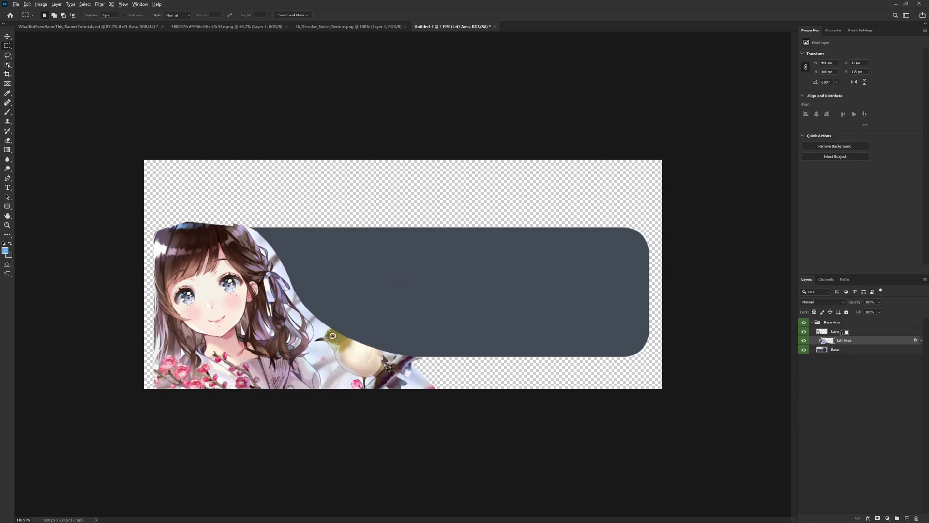
left_click(842, 336, "alt")
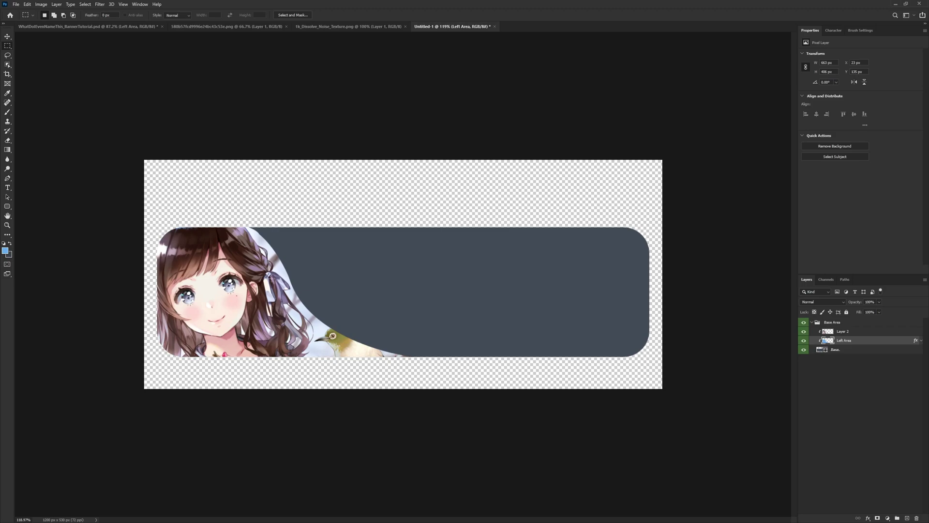
Rename the layer Character and set it to Soft Light at 40% opacity
double_click(843, 331)
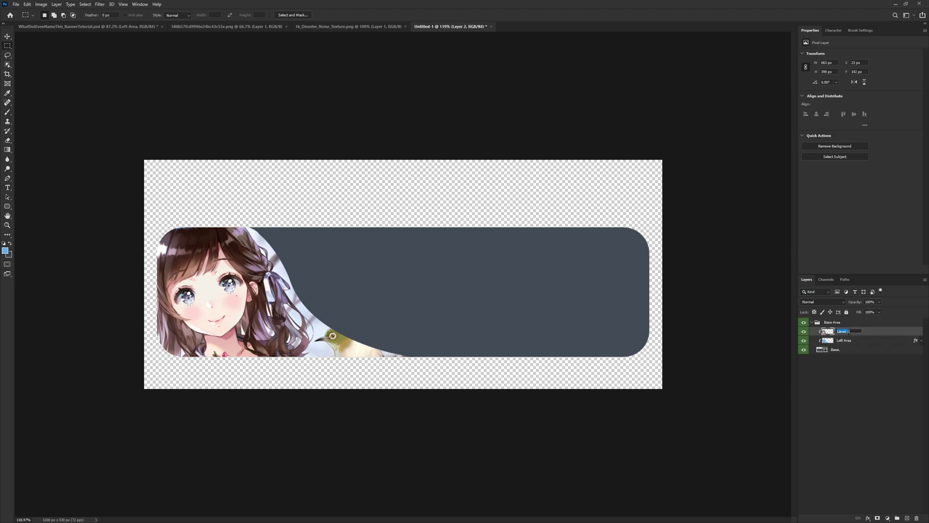
type("Character")
key("Return")
left_click(838, 303)
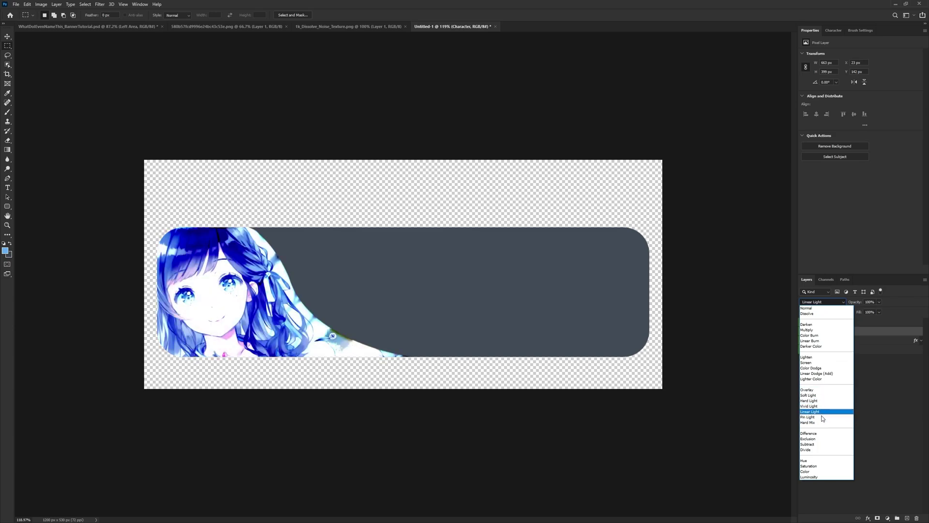
left_click(820, 396)
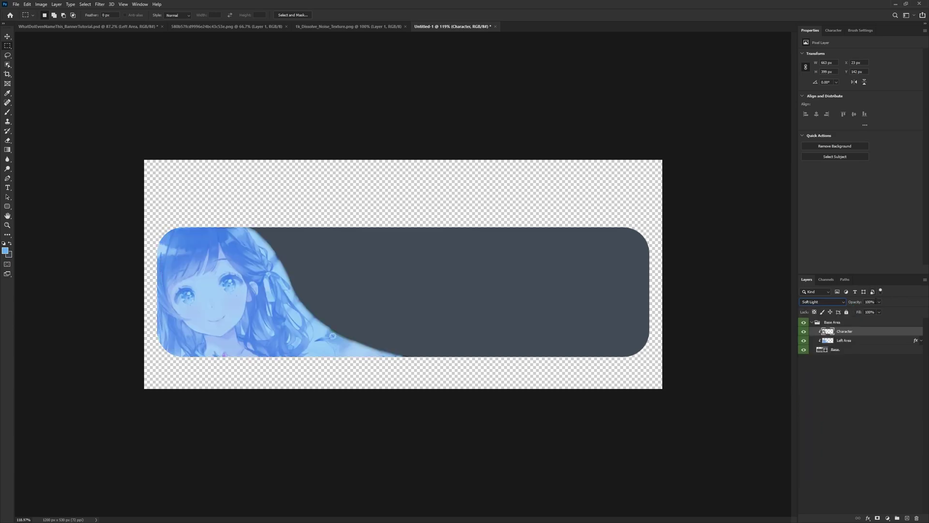
key("ctrl+z")
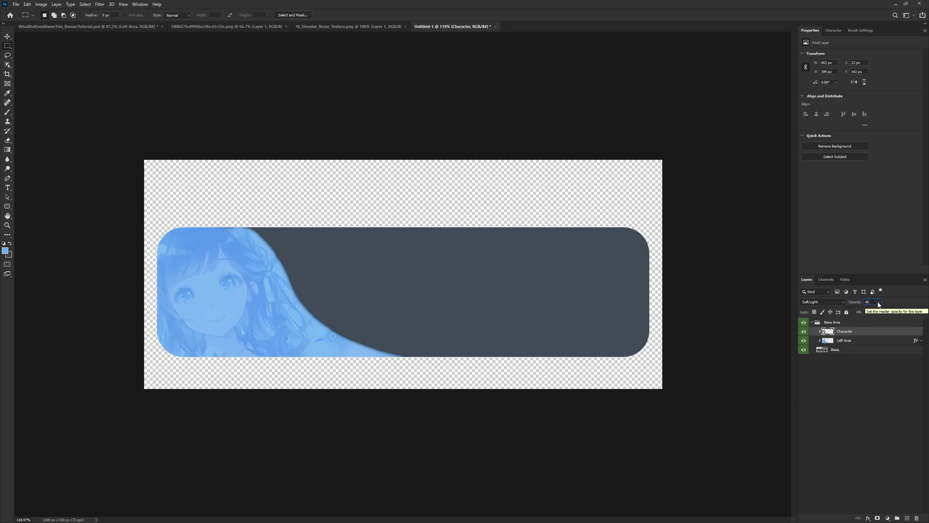
Bring the Twitter bird into the banner, place it in the Base Area group and name it Icon
left_click(223, 26)
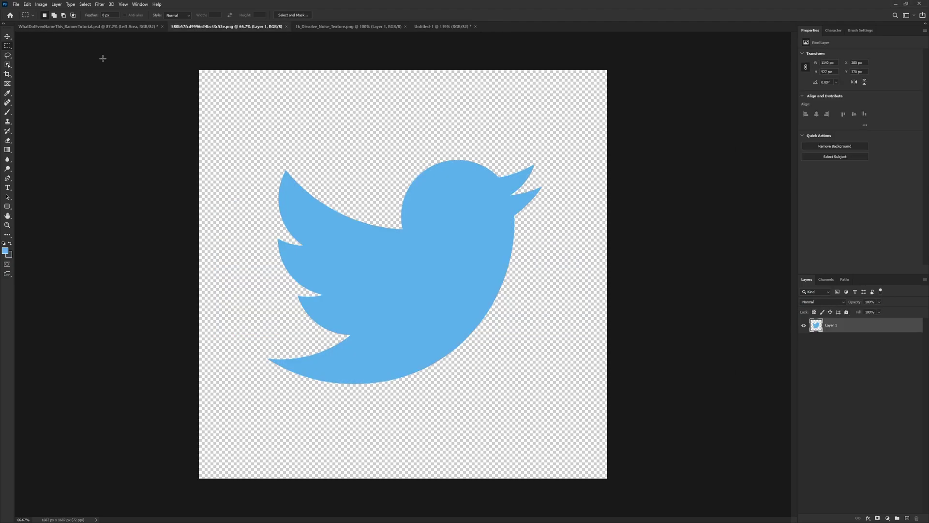
key("v")
left_click_drag(459, 191, 223, 287)
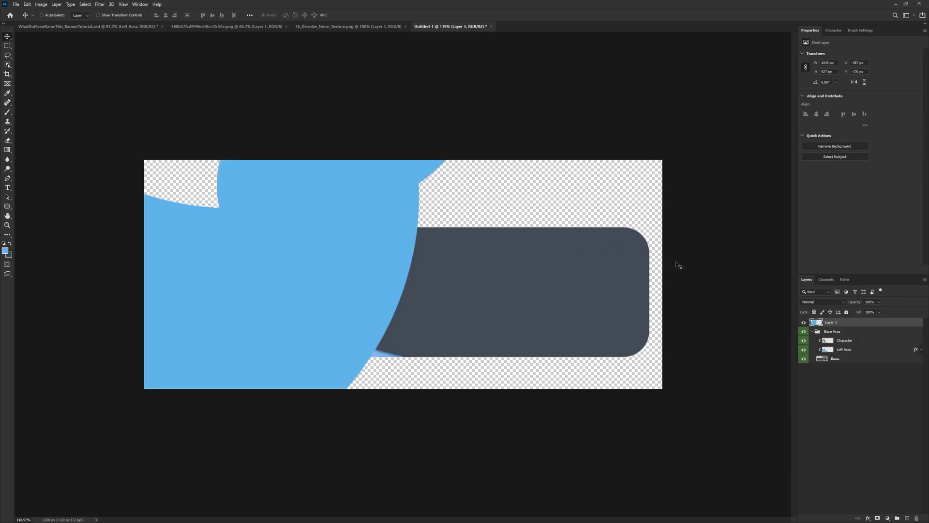
left_click_drag(837, 325, 842, 332)
key("ctrl+0")
double_click(841, 331)
type("Icon")
key("Return")
Give the Icon layer a white Color Overlay, then rasterize the layer style
right_click(847, 332)
left_click(597, 288)
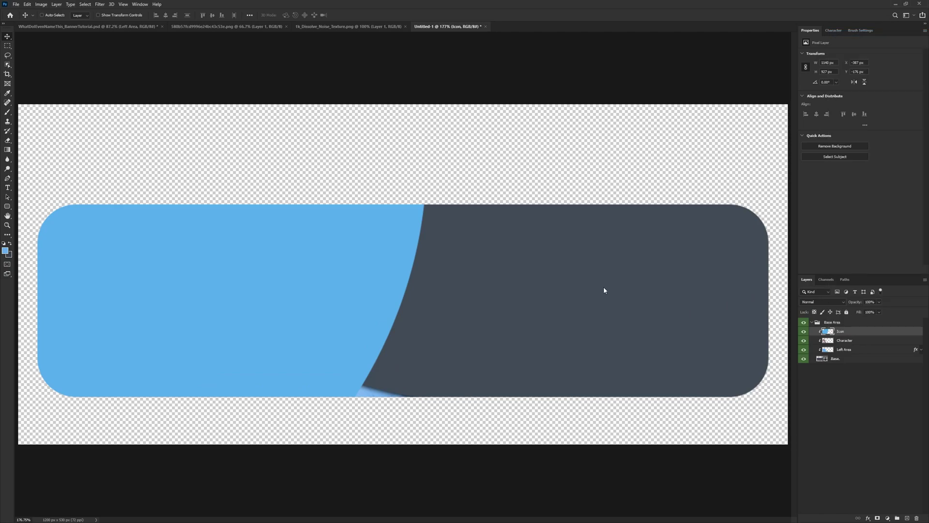
left_click(412, 363)
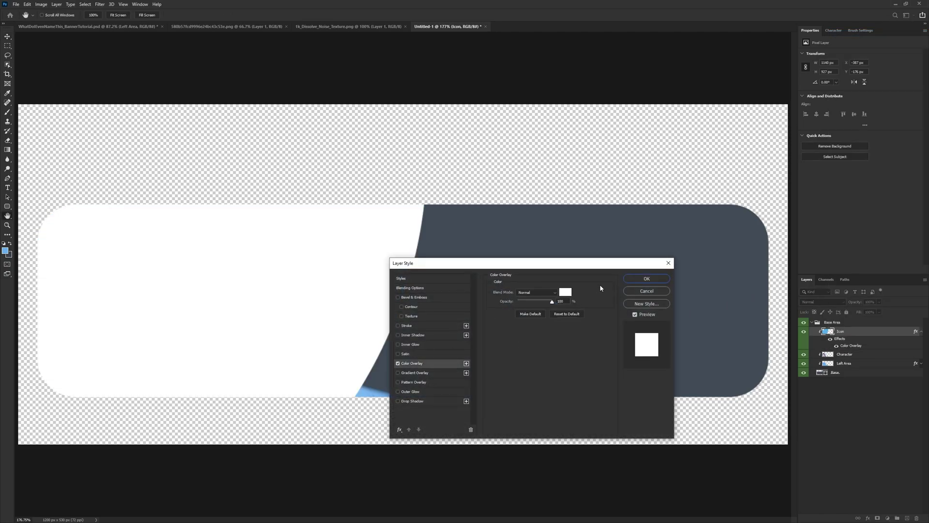
key("Return")
right_click(842, 334)
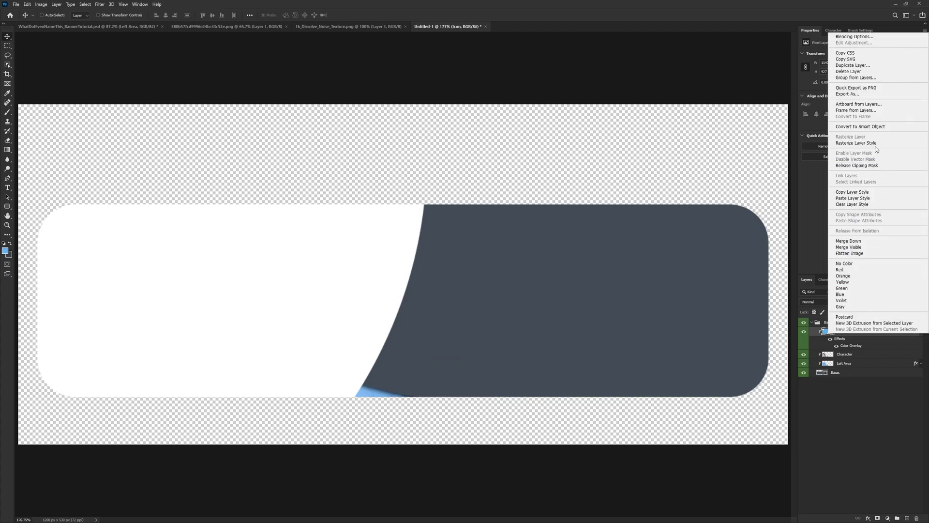
left_click(866, 144)
Scale the white bird down and position it at the banner's left end
key("ctrl+t")
scroll(439, 245, "down", 5)
left_click_drag(442, 169, 243, 326)
left_click_drag(217, 356, 288, 283)
scroll(403, 275, "up", 3)
left_click_drag(311, 240, 272, 266)
left_click_drag(248, 306, 270, 299)
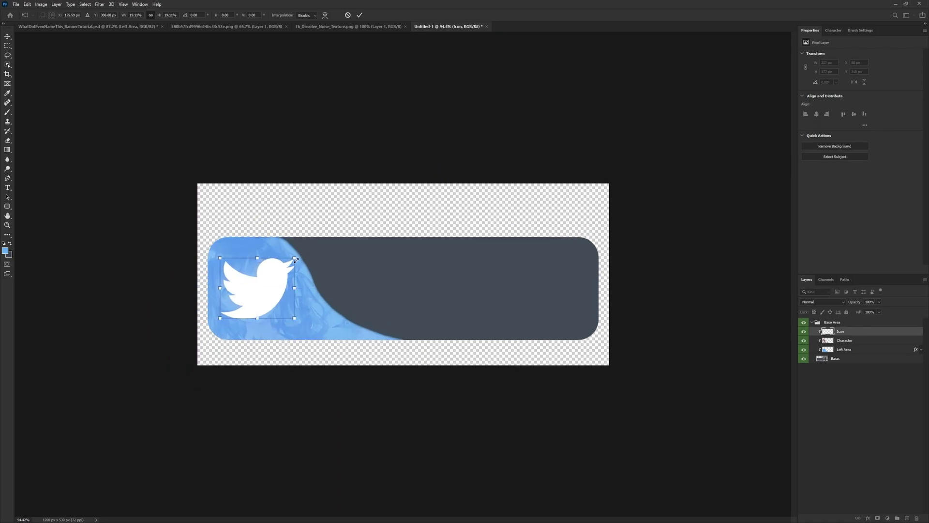
left_click_drag(294, 258, 255, 279)
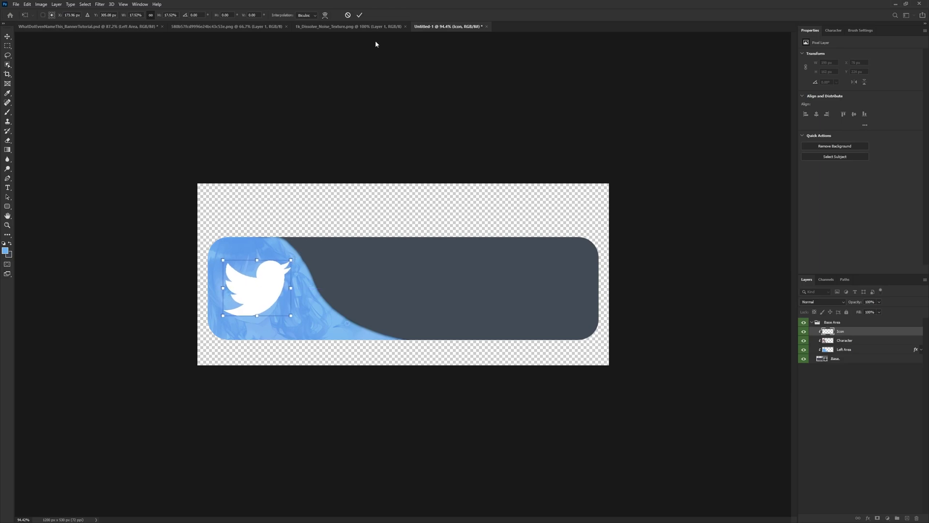
left_click(360, 15)
scroll(241, 240, "up", 2)
left_click_drag(227, 293, 228, 293)
Add a drop shadow to the Icon bird layer
right_click(846, 334)
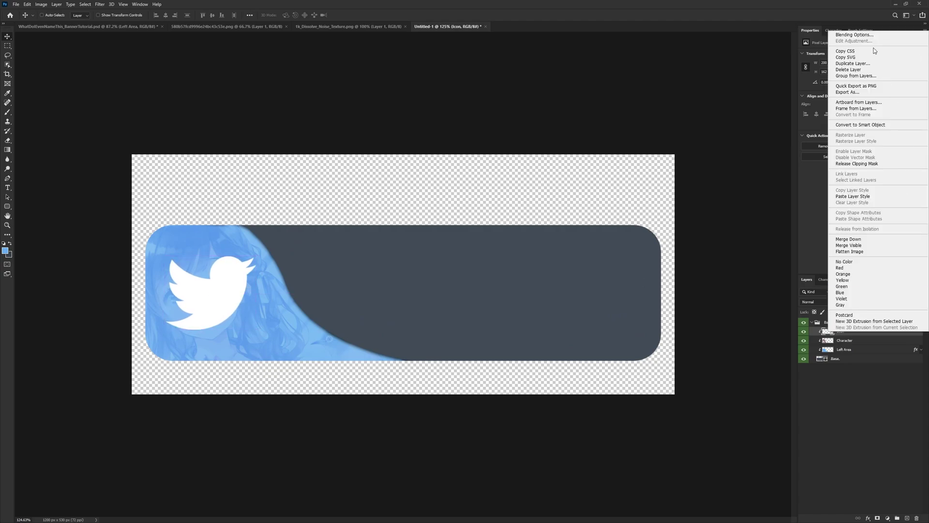
left_click(866, 35)
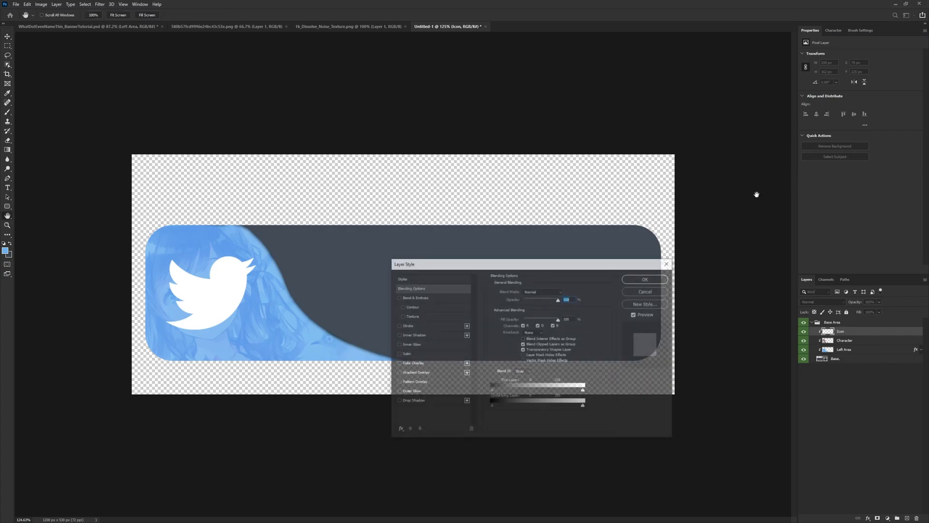
left_click(413, 401)
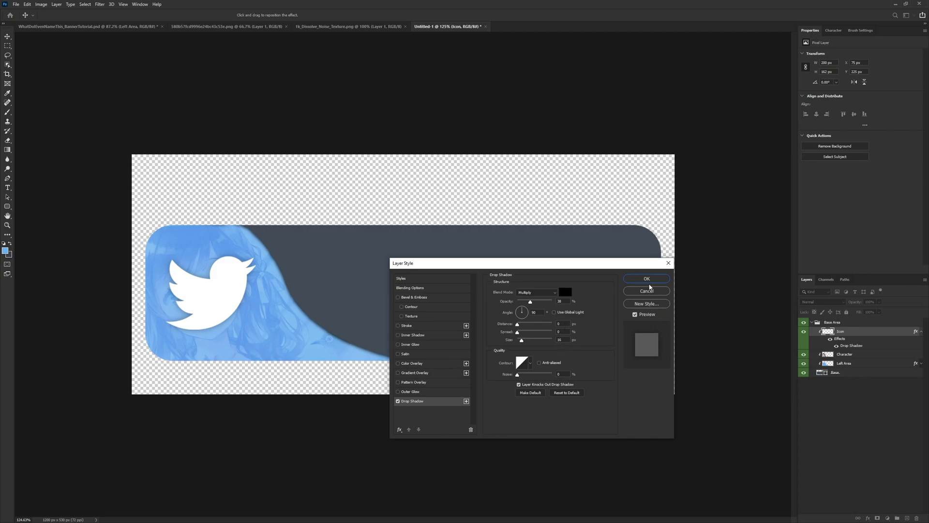
left_click(647, 278)
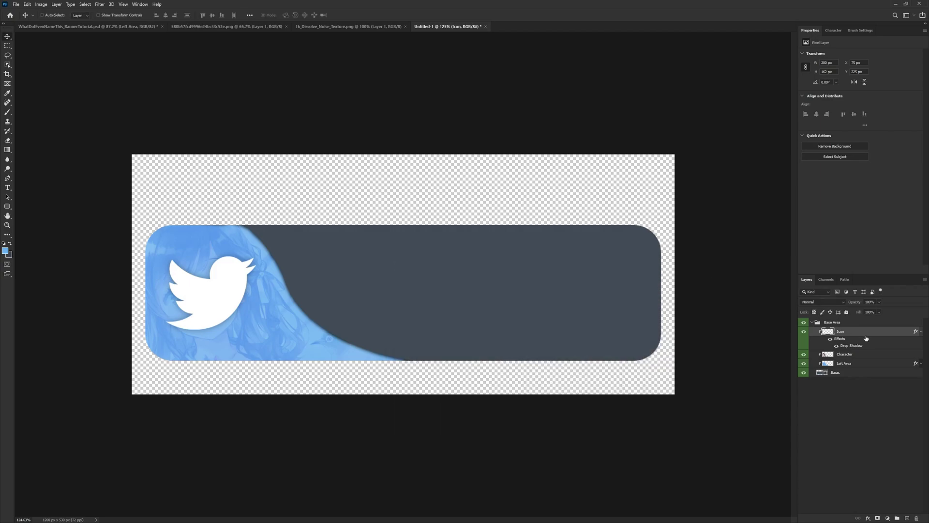
left_click(922, 332)
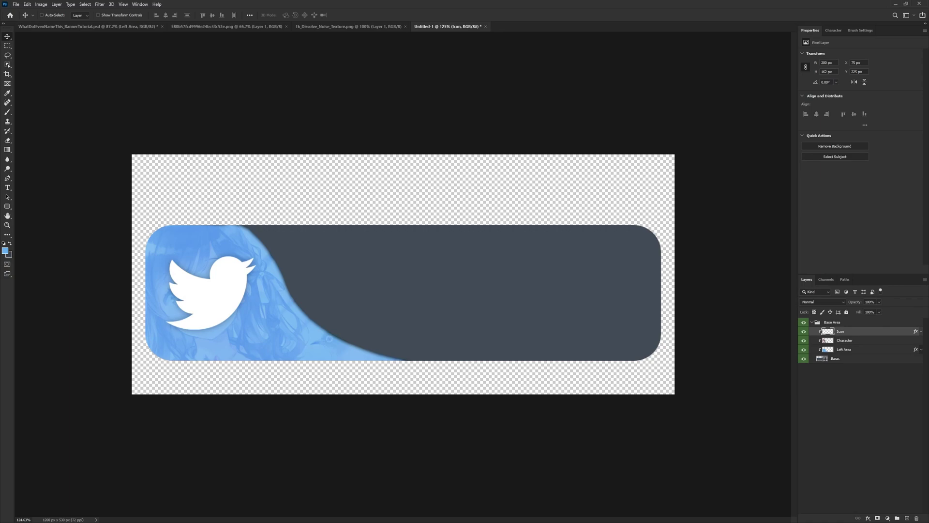
Outline the Base rectangle with a 7 px white stroke
right_click(845, 359)
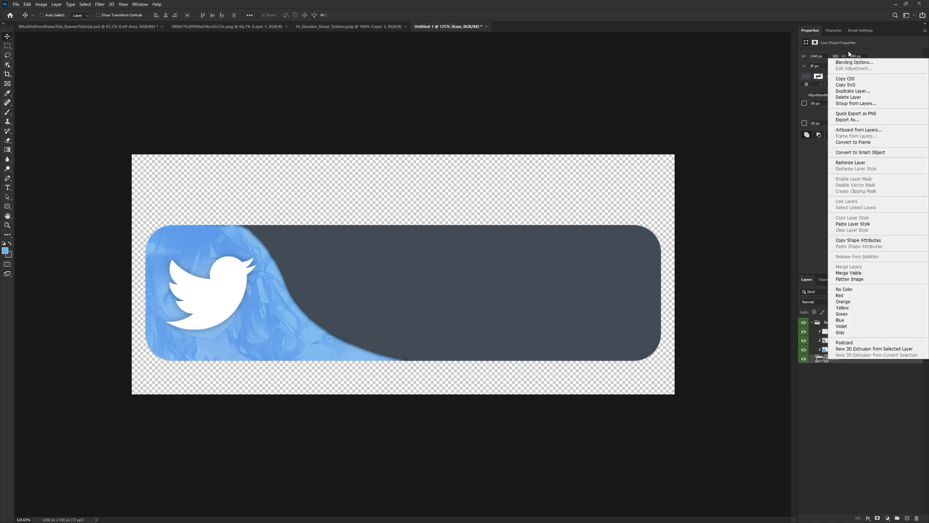
left_click(854, 63)
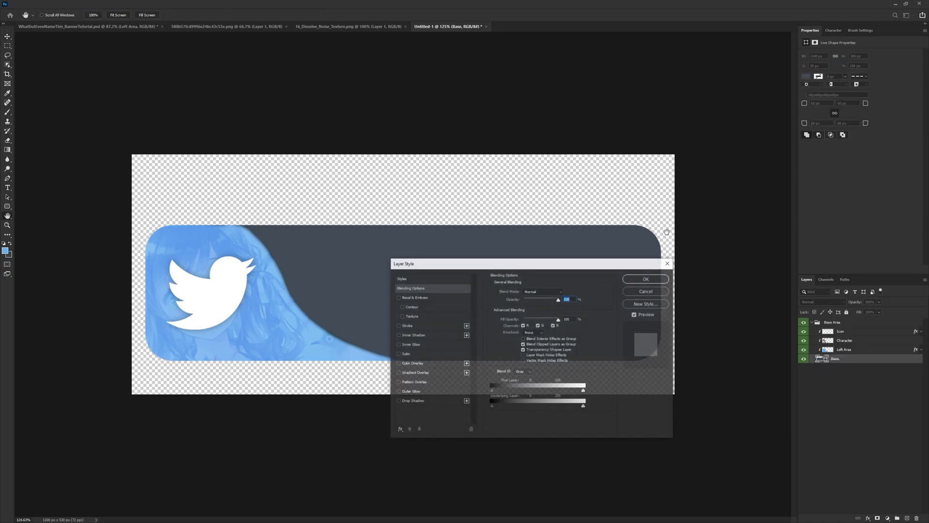
left_click(409, 326)
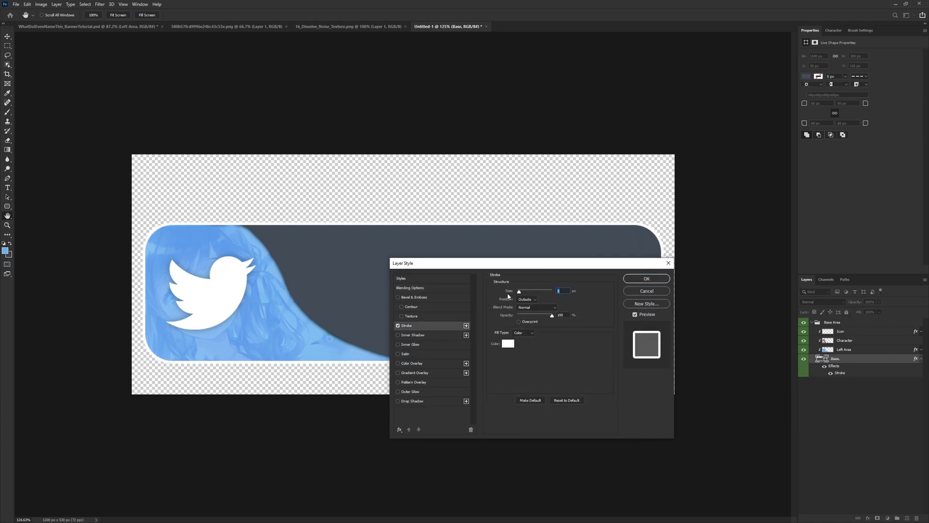
type("7")
left_click(646, 278)
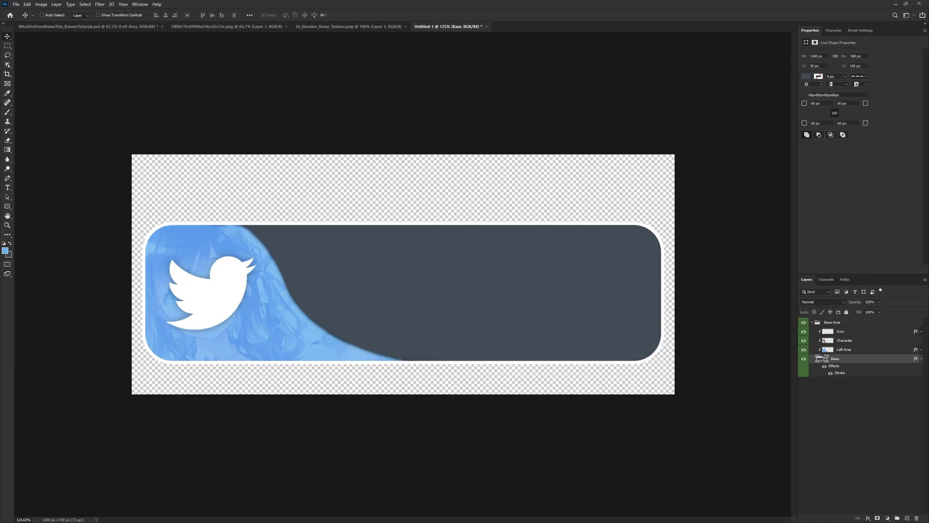
left_click(922, 361)
Colour-tag Icon, Character and Left Area blue, then add an empty Layer 1 above Base
left_click(843, 349)
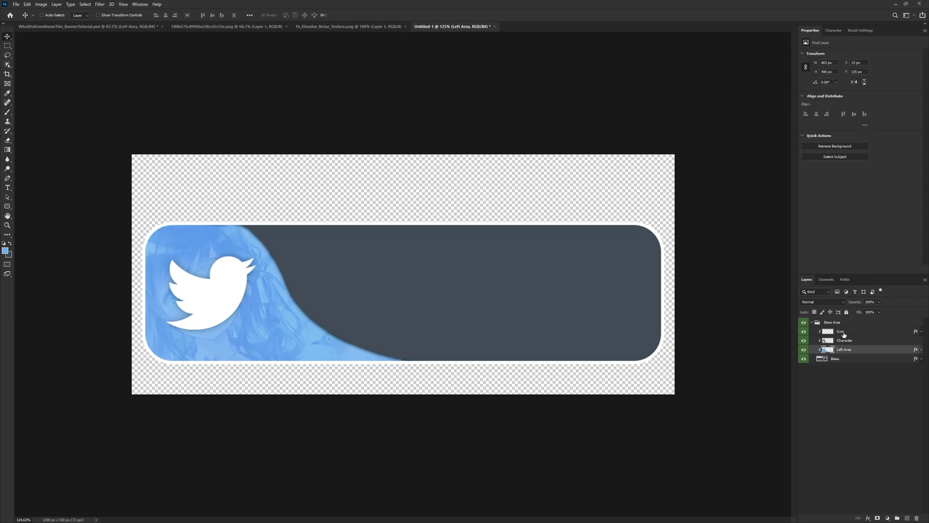
left_click(844, 334, "ctrl")
right_click(804, 332)
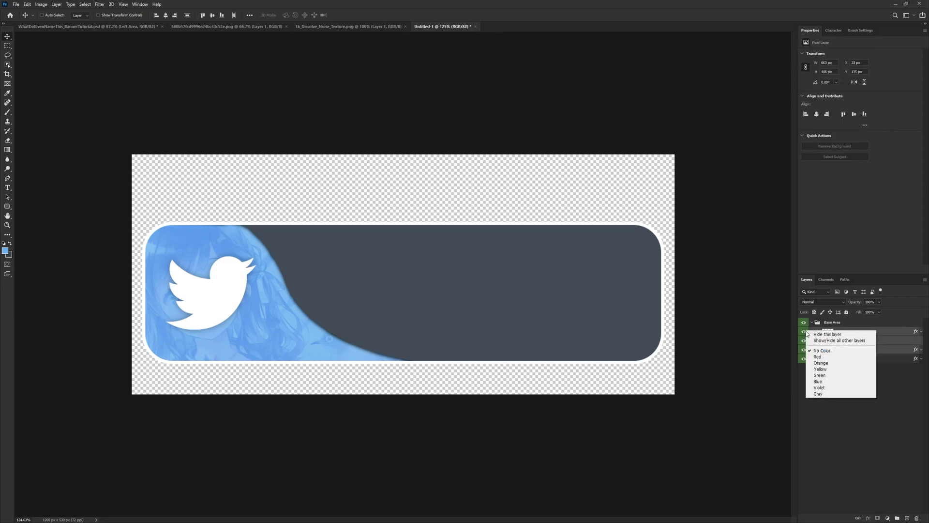
left_click(823, 381)
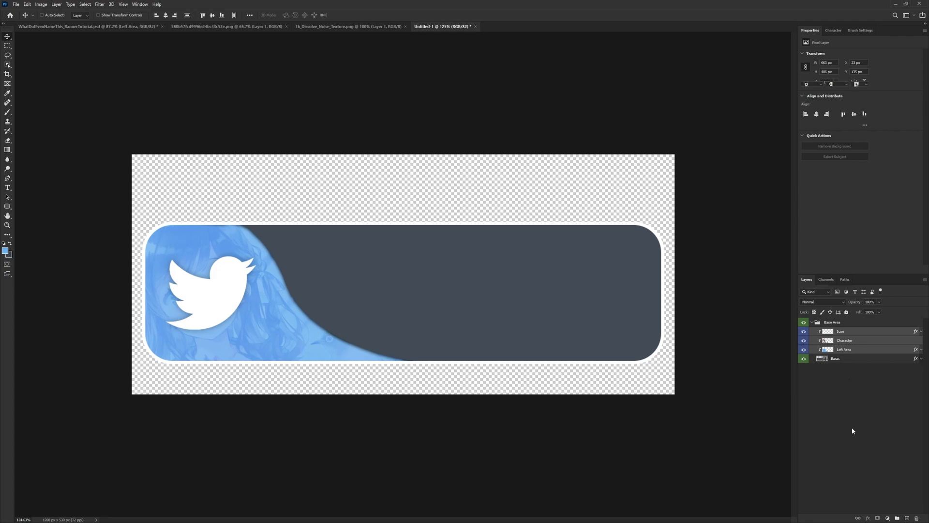
left_click(876, 391)
left_click(906, 517)
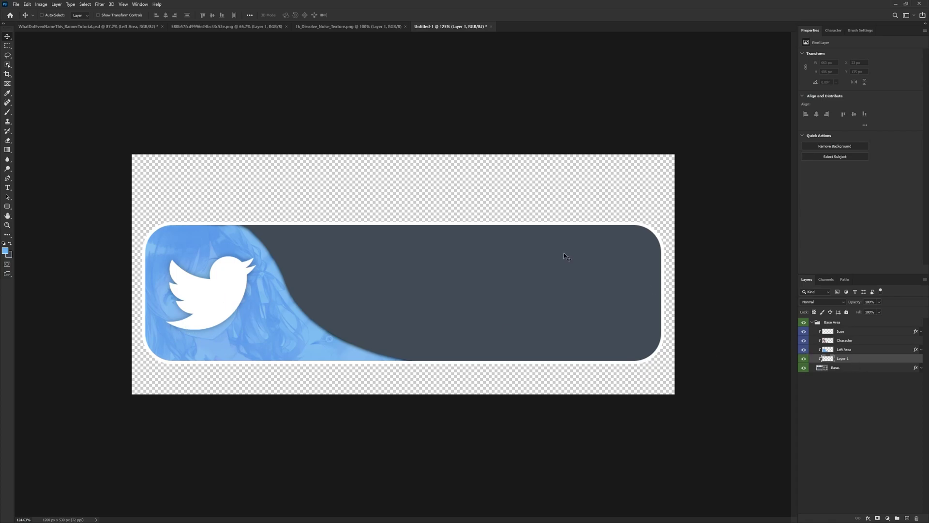
Bring the noise texture into the banner, rotate it -90° and position it over the banner
left_click(320, 26)
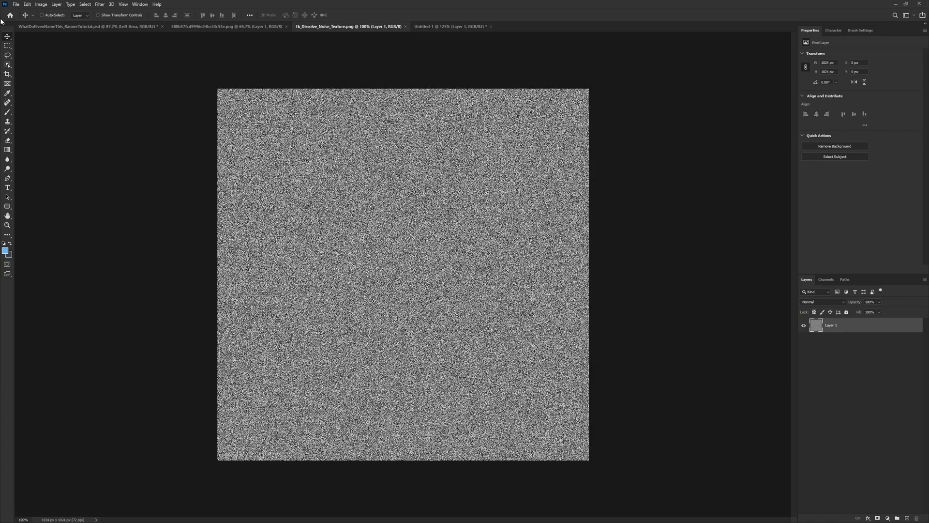
left_click_drag(372, 182, 497, 285)
key("ctrl+t")
key("ctrl+0")
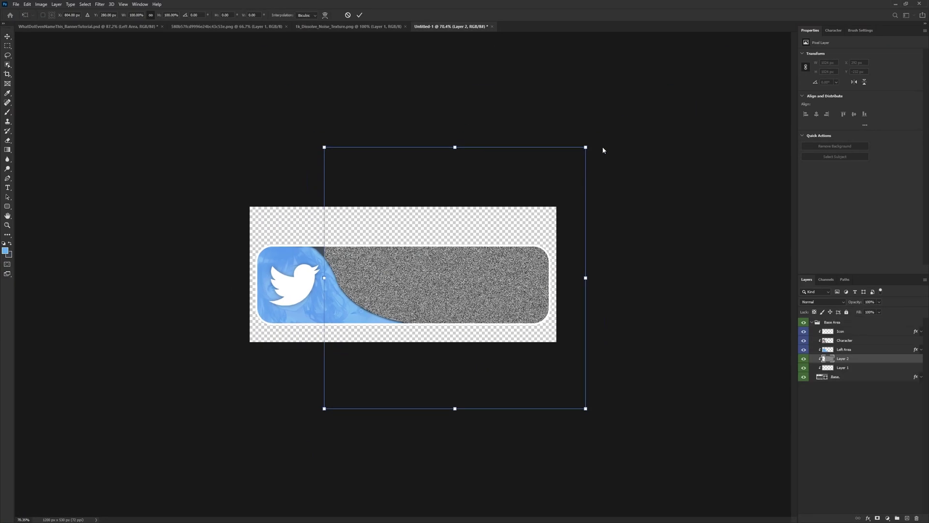
left_click_drag(587, 146, 310, 112)
left_click_drag(487, 308, 458, 312)
left_click(360, 15)
key("ctrl+0")
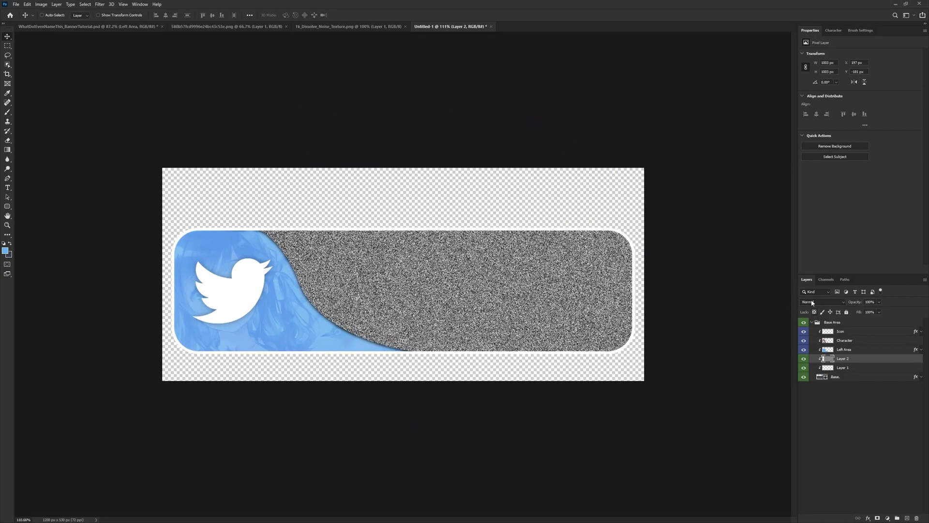
Set the texture to Soft Light at low opacity and name the layer Noise
left_click(813, 303)
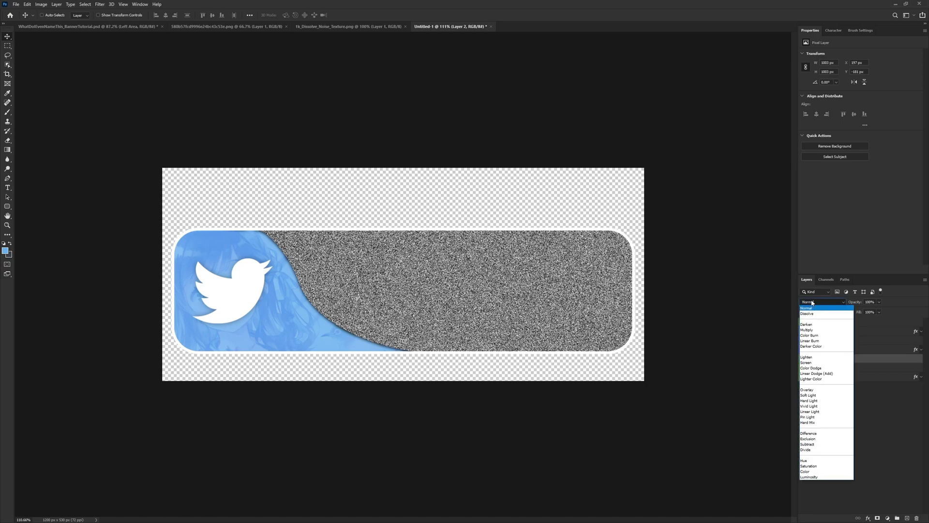
left_click(817, 398)
left_click(869, 302)
type("1")
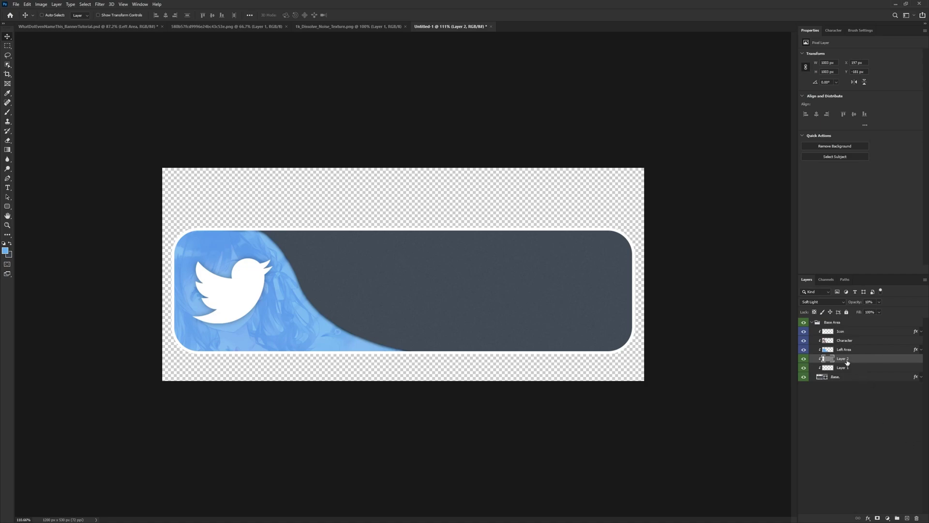
double_click(848, 359)
type("Noise")
key("Return")
On Layer 1, draw a closed pen path with a curved arc covering the banner's left part
left_click(843, 369)
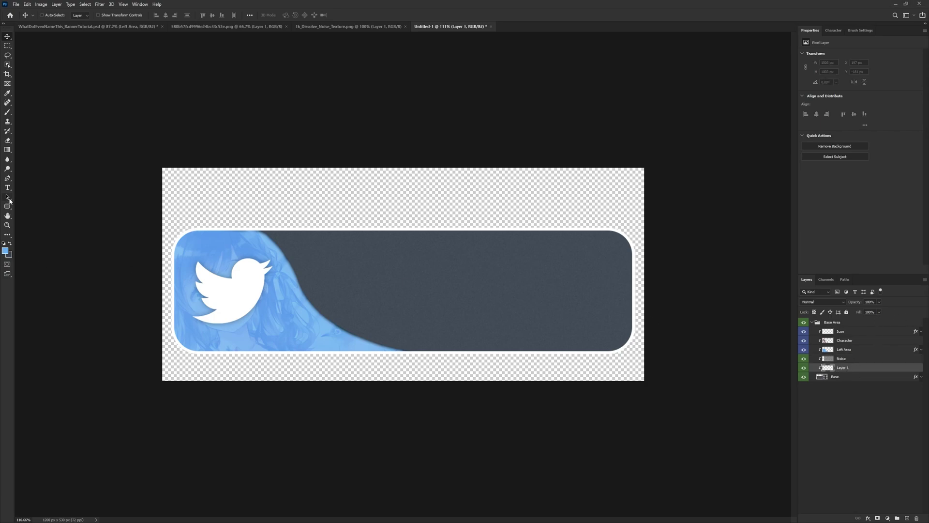
left_click(7, 180)
left_click(6, 183)
left_click(20, 178)
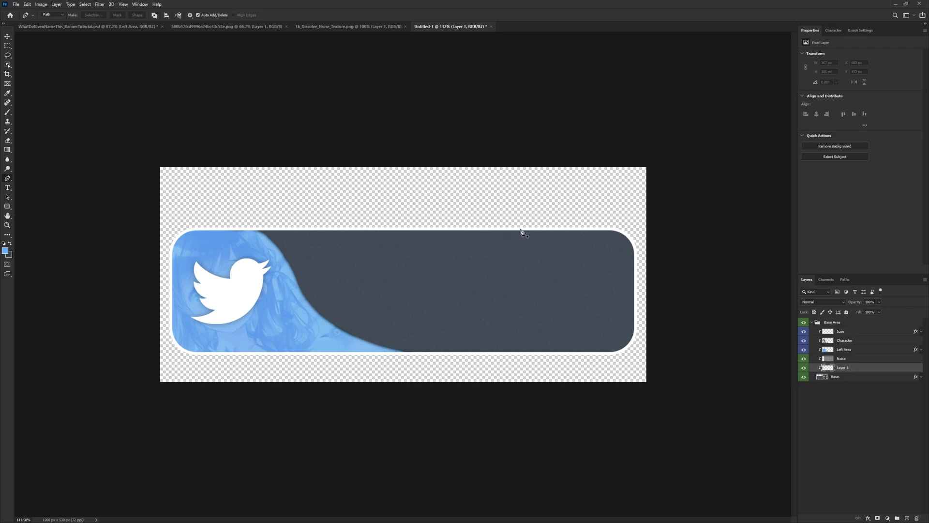
left_click(503, 230)
mouse_move(425, 353)
left_mouse_down()
mouse_move(343, 413)
mouse_move(423, 357)
left_mouse_up()
left_click(223, 353)
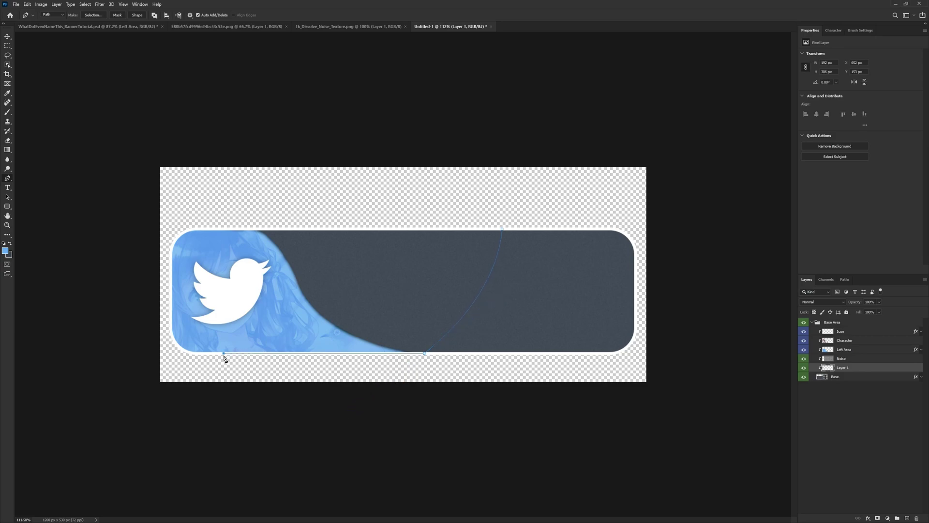
left_click(238, 233, "shift")
scroll(254, 232, "up", 6)
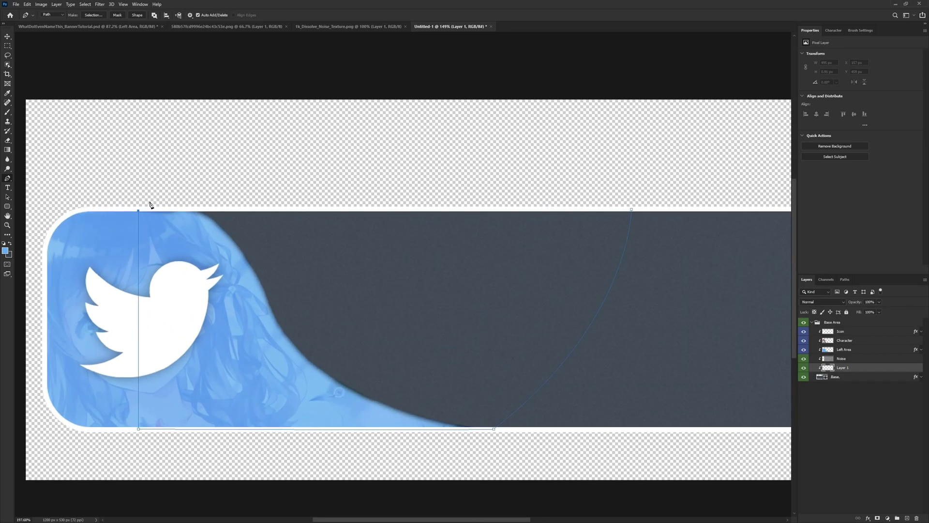
scroll(125, 222, "down", 4)
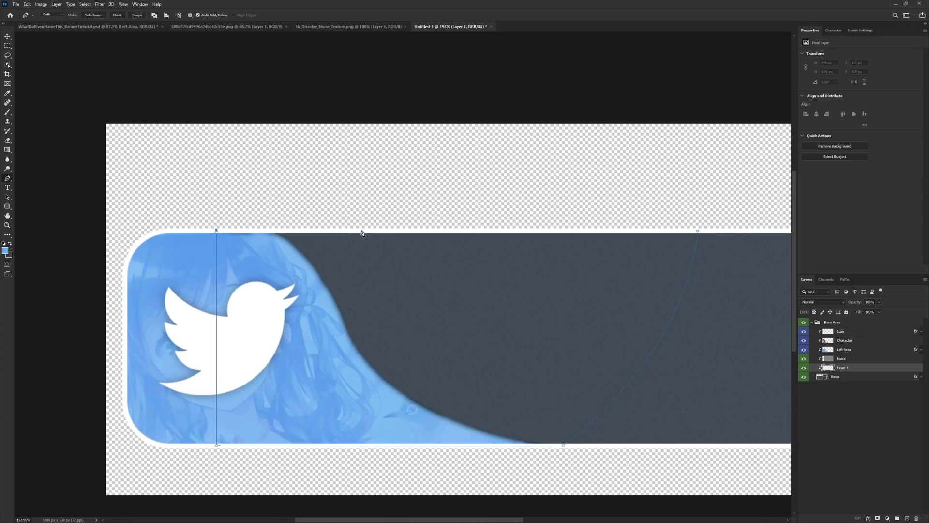
left_click(697, 231)
scroll(690, 243, "down", 2)
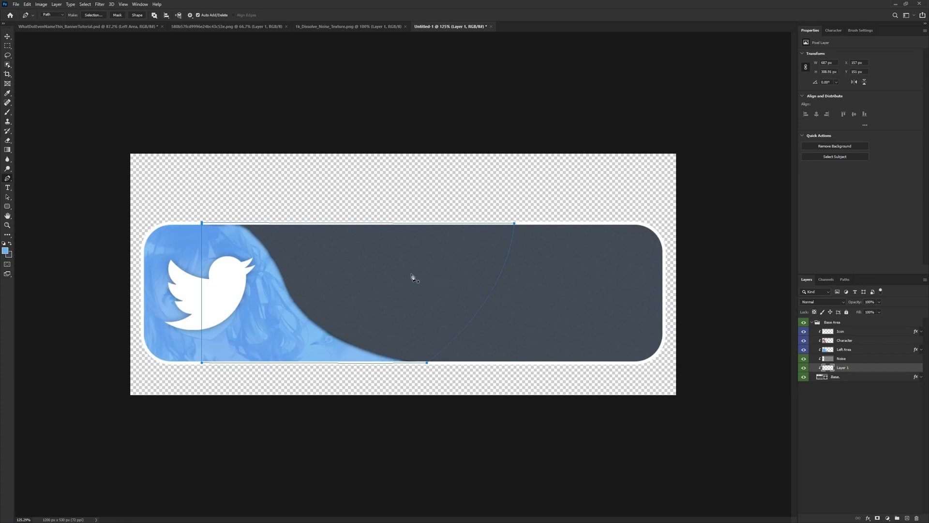
Turn the arc path into a selection and fill it with colour #37404c
right_click(411, 274)
left_click(436, 303)
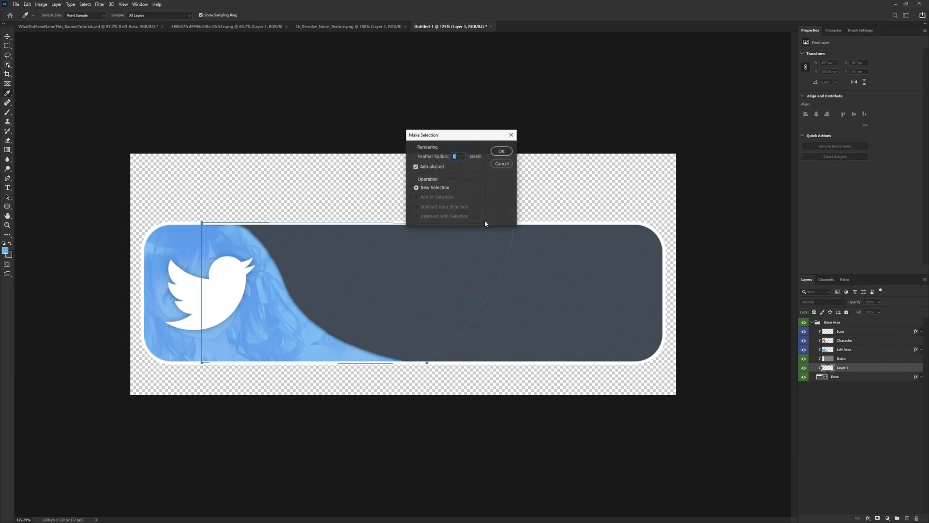
left_click(500, 152)
key("shift+F5")
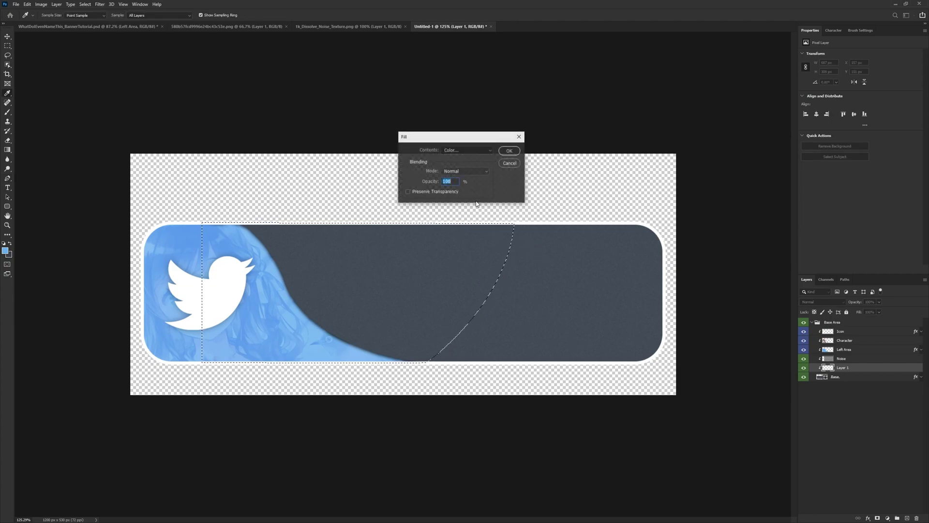
left_click(475, 151)
left_click(472, 158)
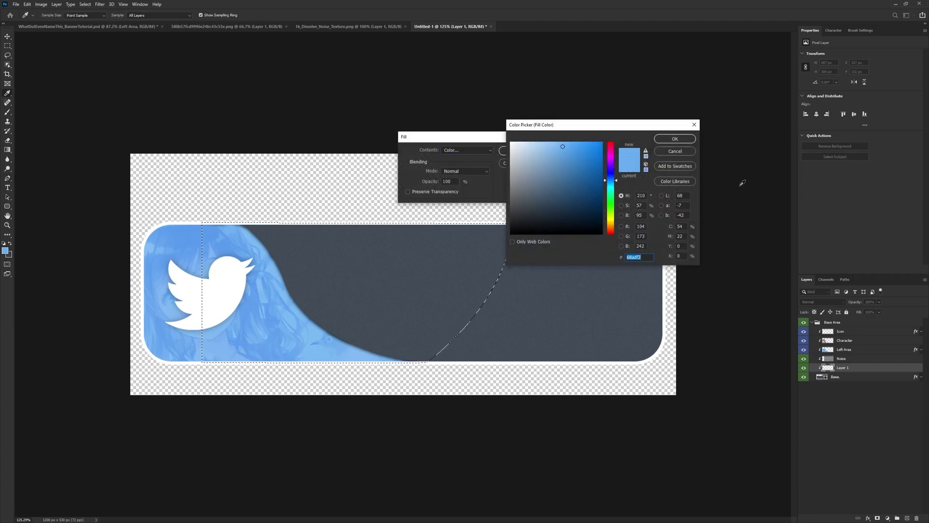
key("BackSpace")
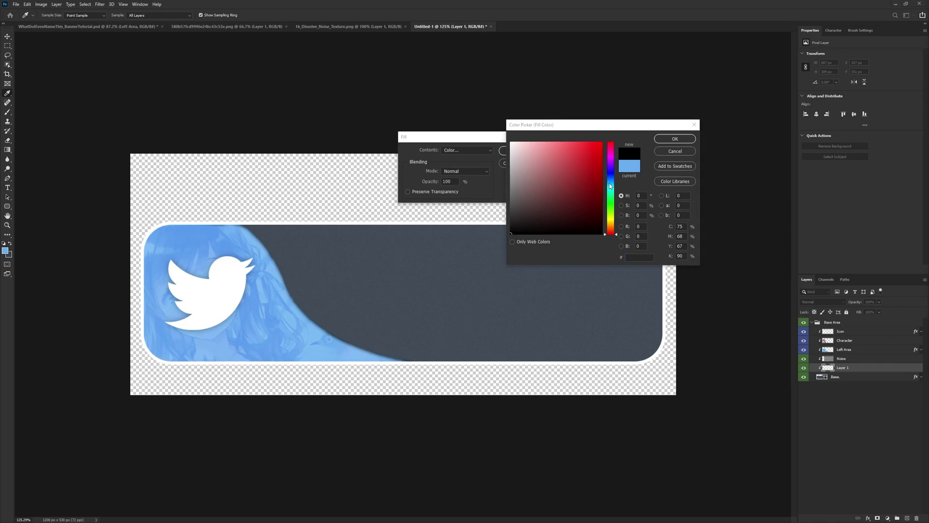
type("37404c")
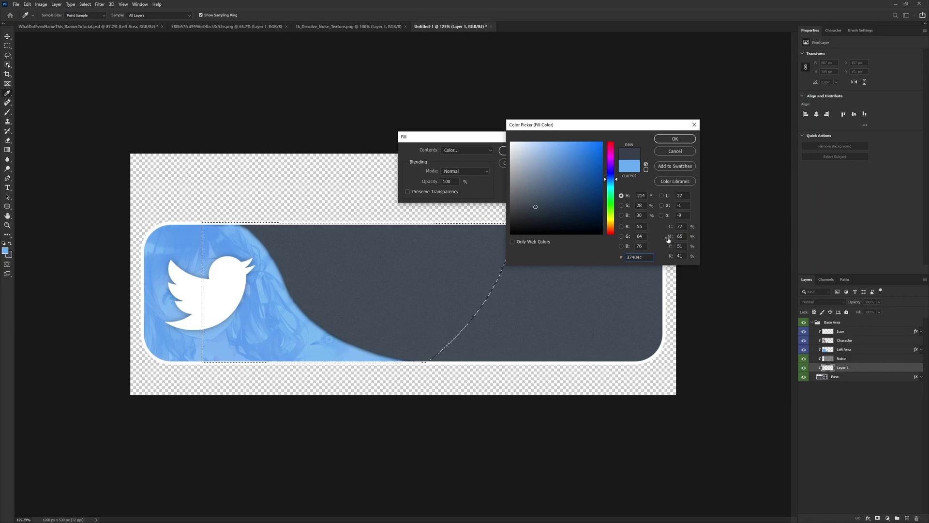
left_click(682, 139)
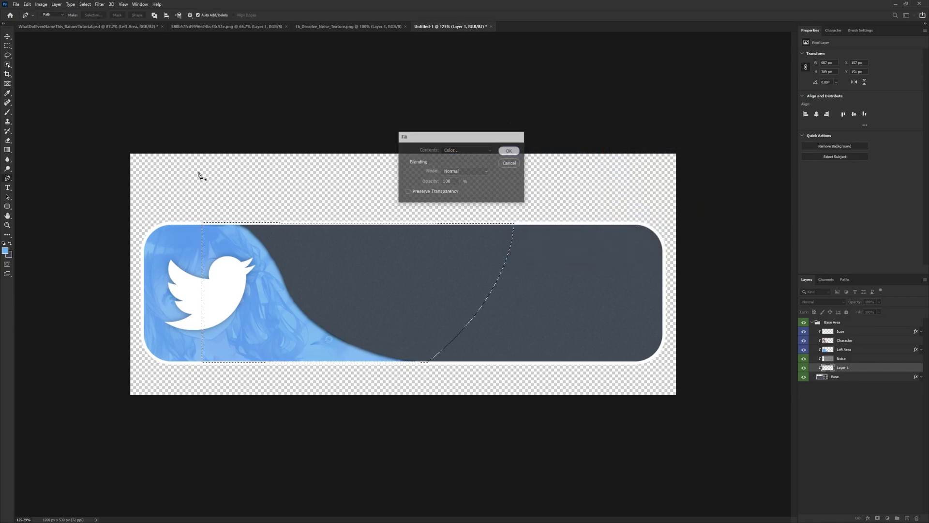
Deselect, rename the layer Darker, and add a new empty layer above it
key("m")
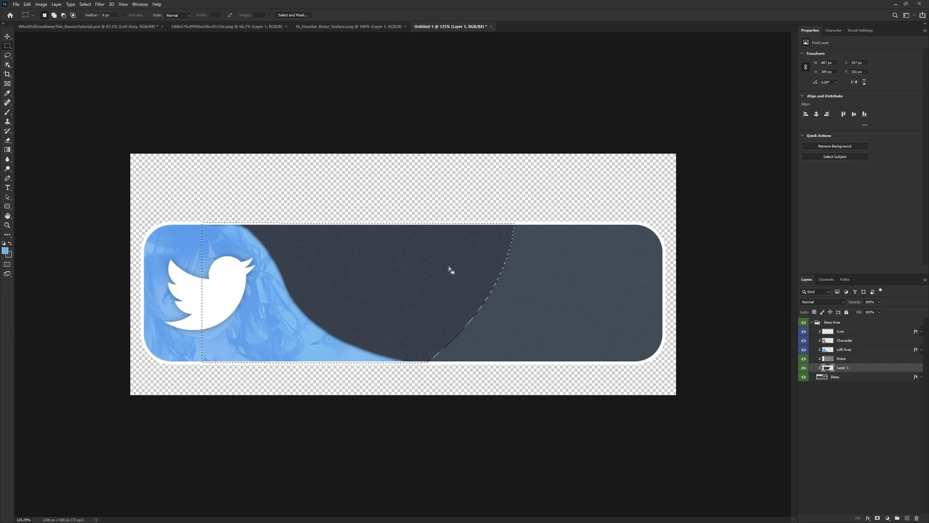
right_click(450, 269)
left_click(465, 271)
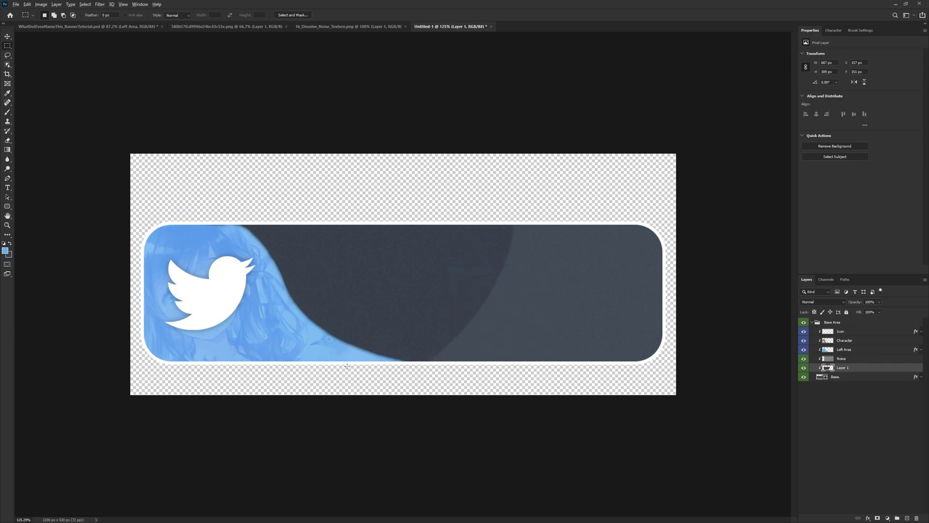
double_click(849, 369)
type("Darker")
key("Return")
left_click(907, 518)
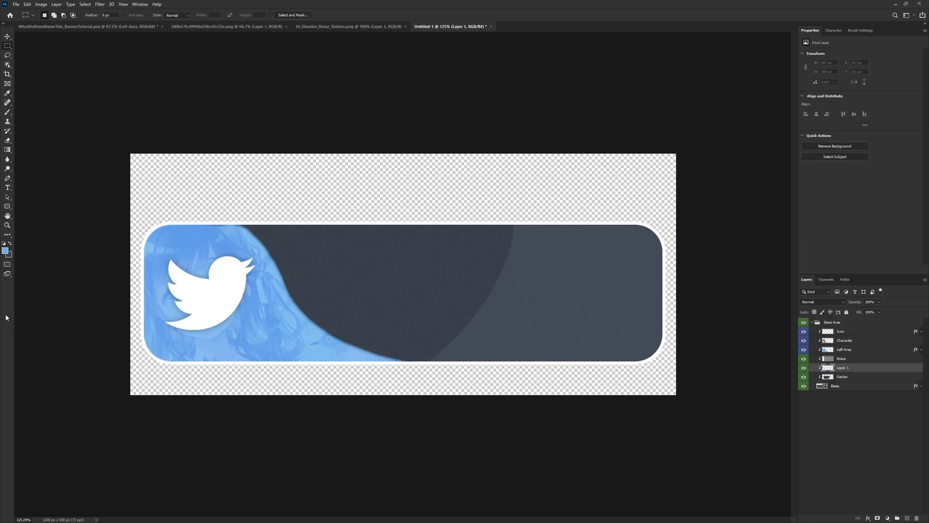
Select the Rectangle Tool and set the foreground colour to white
left_click(7, 207)
left_click(34, 207)
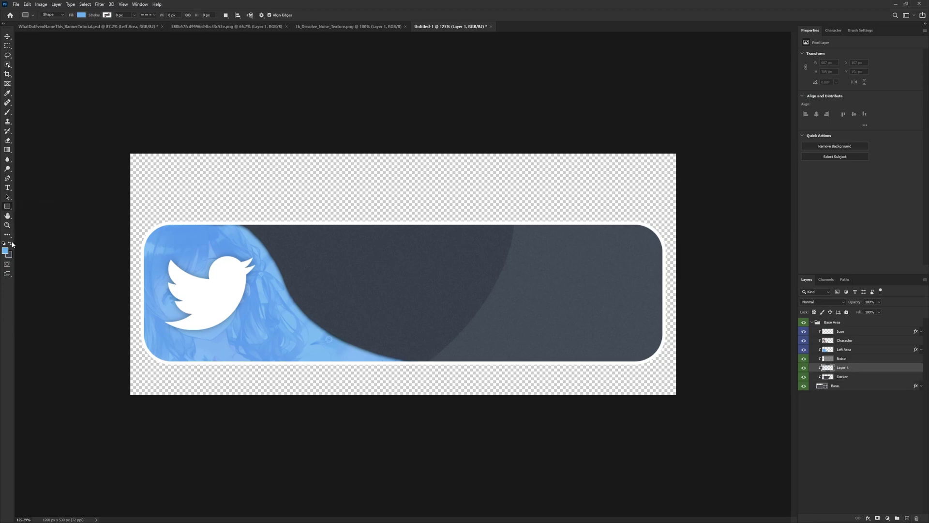
left_click(9, 254)
left_click_drag(552, 182, 60, 6)
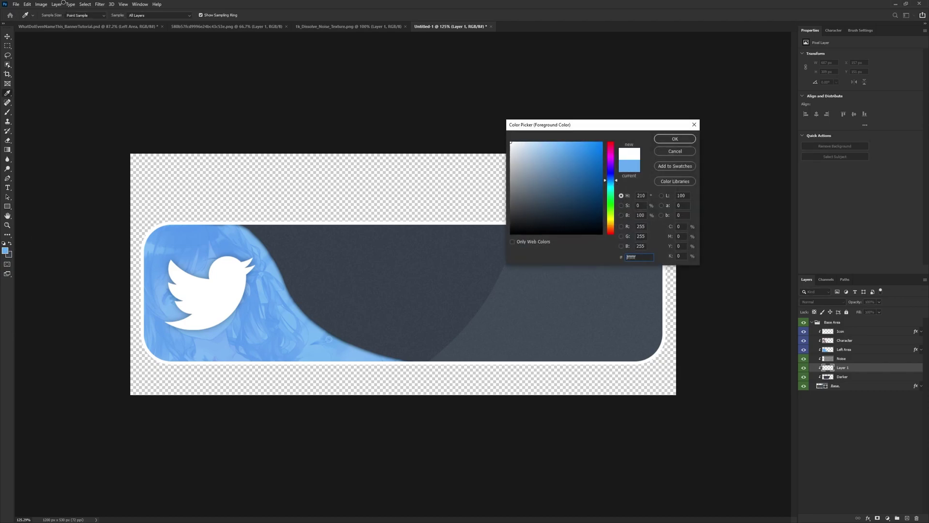
left_click(672, 139)
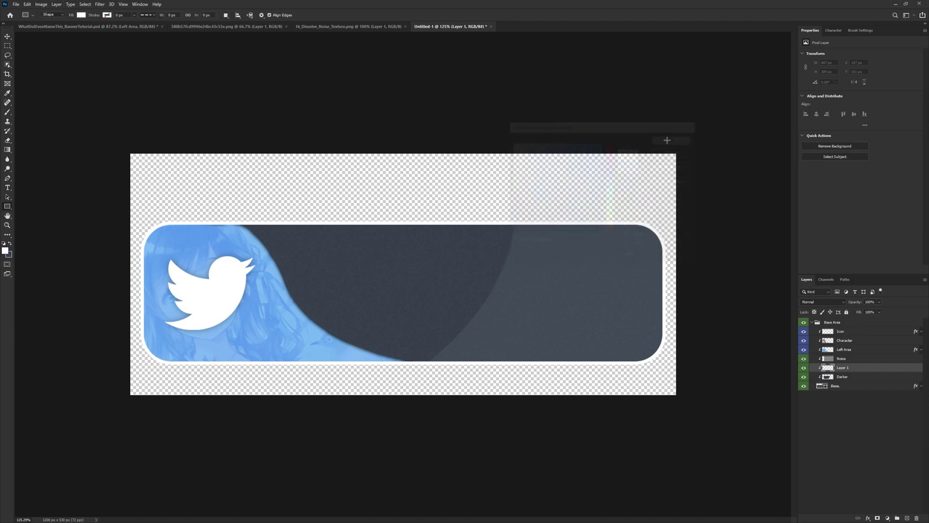
With no fill and a 2 px dashed stroke, draw a small square at the banner's top edge
left_click(108, 15)
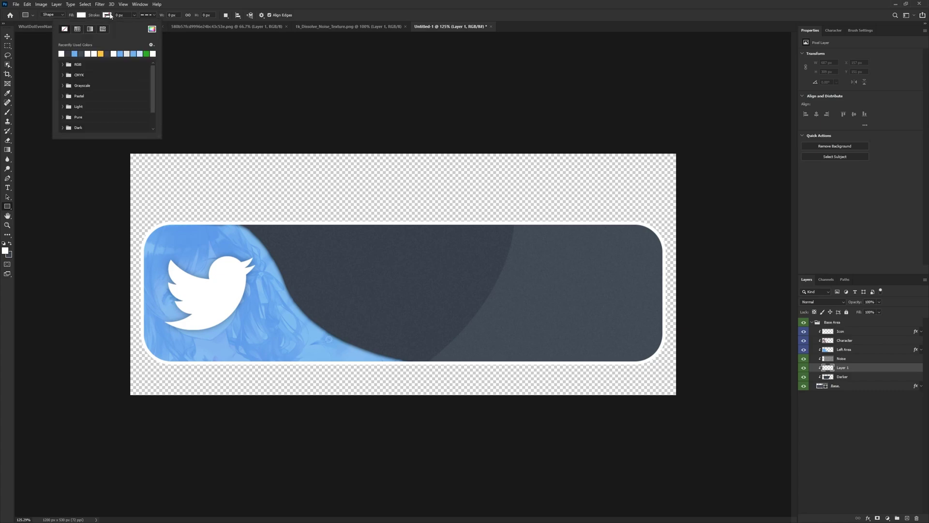
left_click(81, 15)
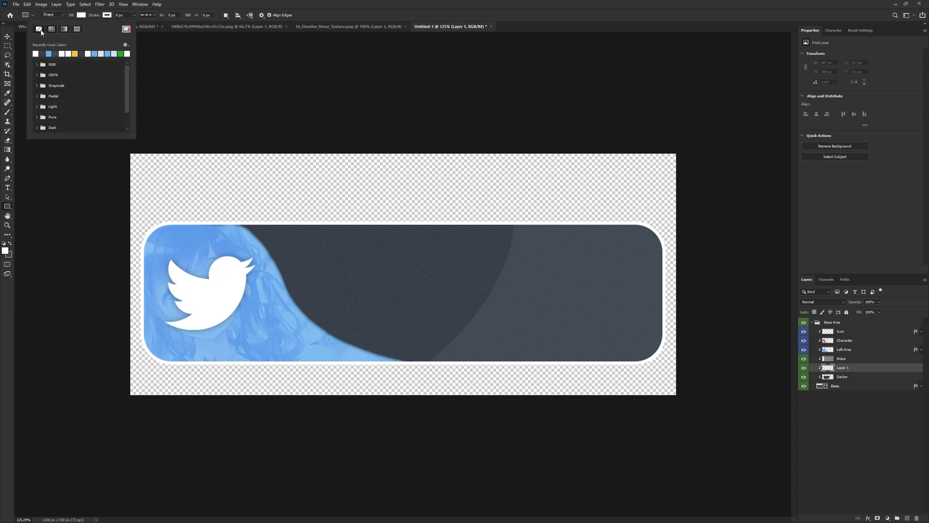
left_click(121, 15)
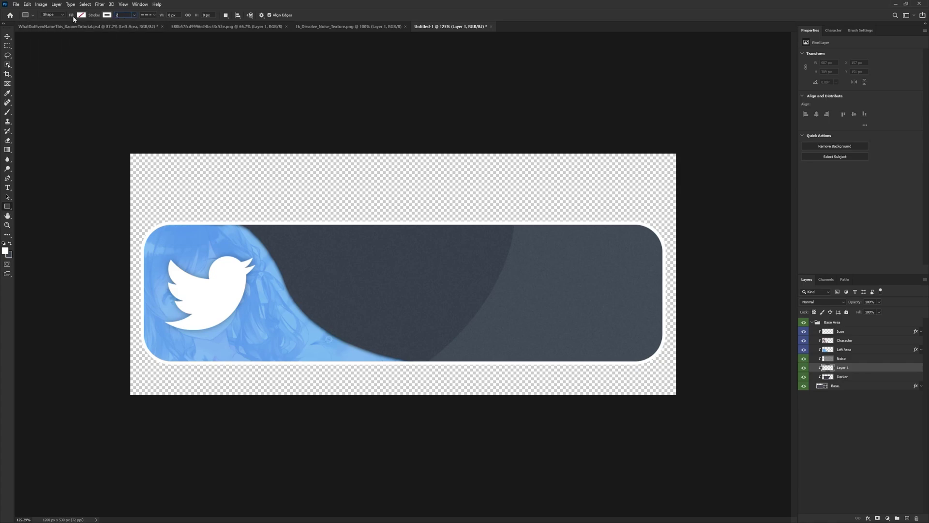
left_click(148, 15)
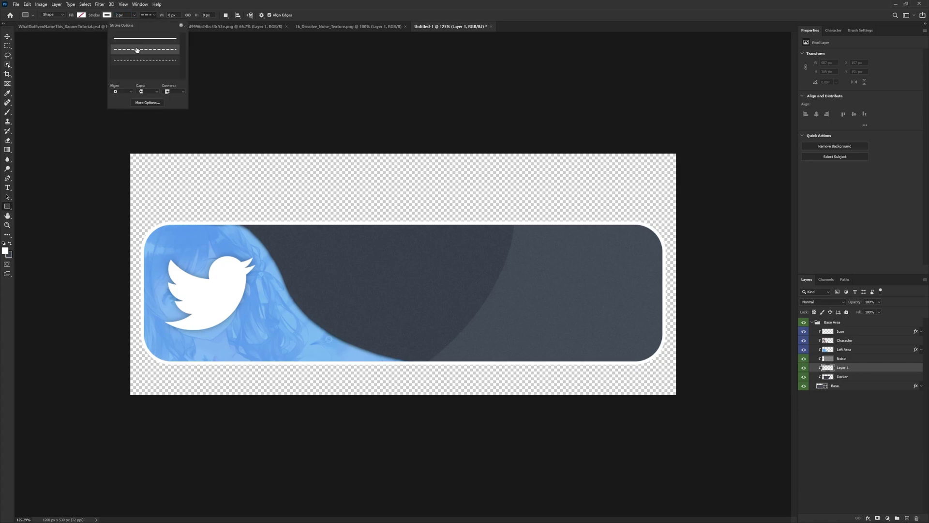
left_click(148, 16)
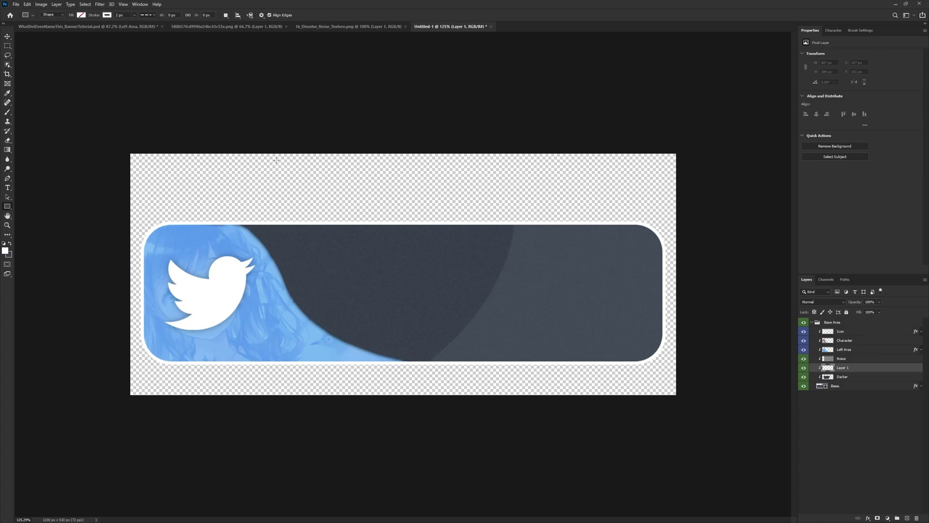
left_click_drag(301, 211, 339, 250)
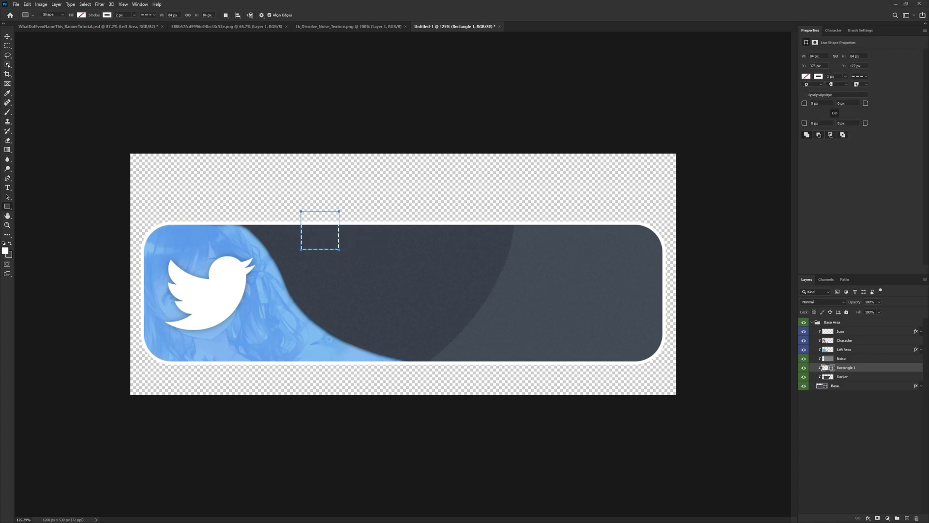
Enlarge the dashed square, tilt it about -24° and raise it so its lower corner peeks in
key("ctrl+t")
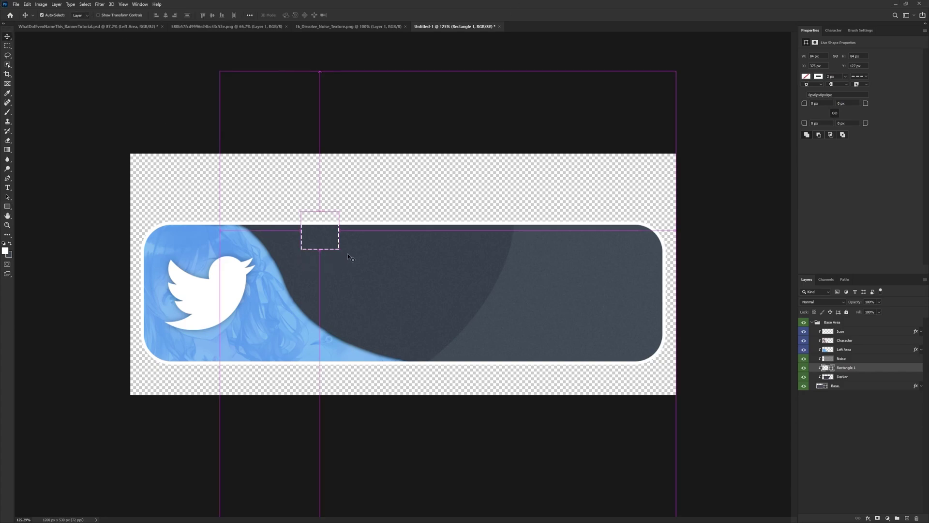
left_click_drag(349, 257, 366, 200)
scroll(394, 247, "down", 3)
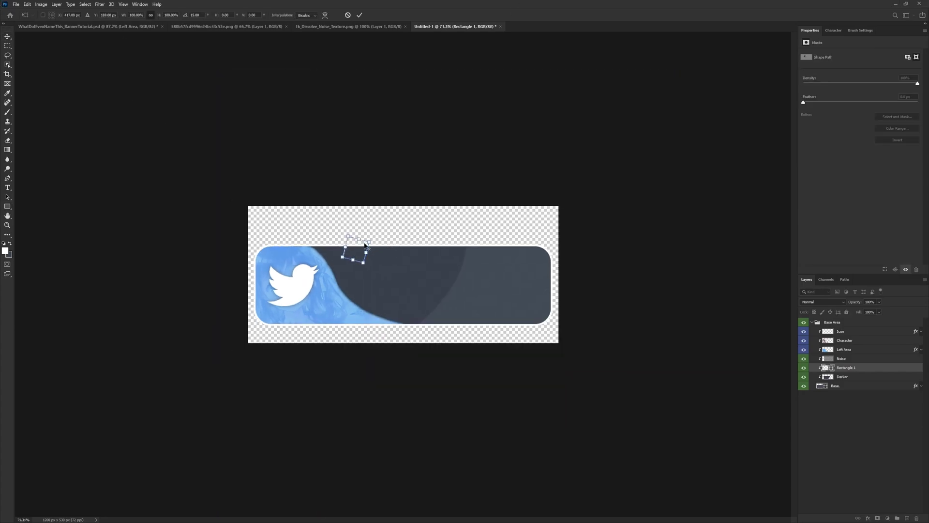
scroll(338, 245, "up", 2)
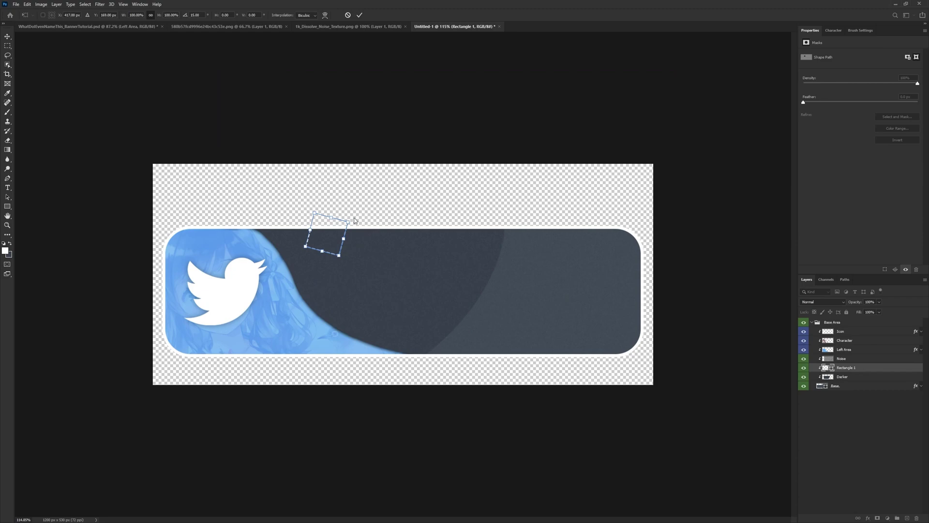
left_click_drag(349, 223, 345, 189)
left_click_drag(332, 241, 298, 250)
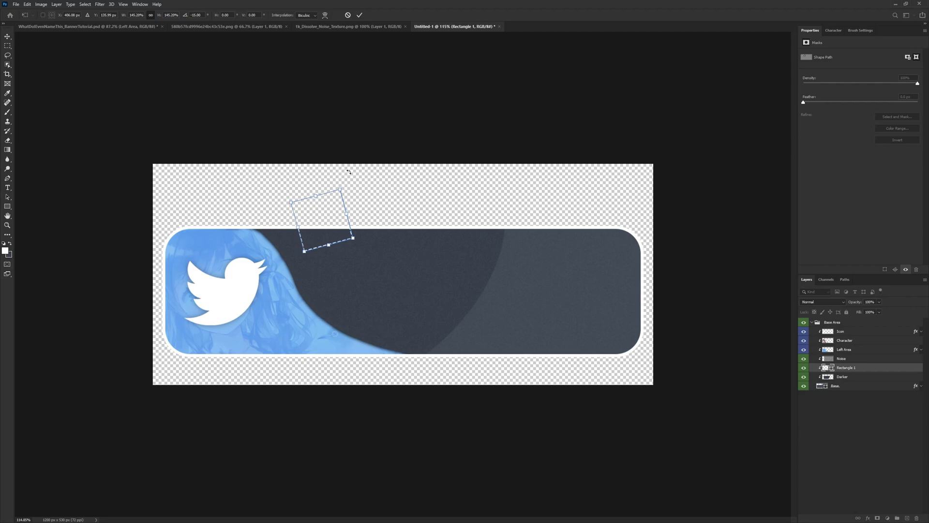
left_click_drag(349, 172, 352, 160)
left_click_drag(321, 222, 322, 215)
left_click(359, 15)
scroll(401, 279, "down", 3)
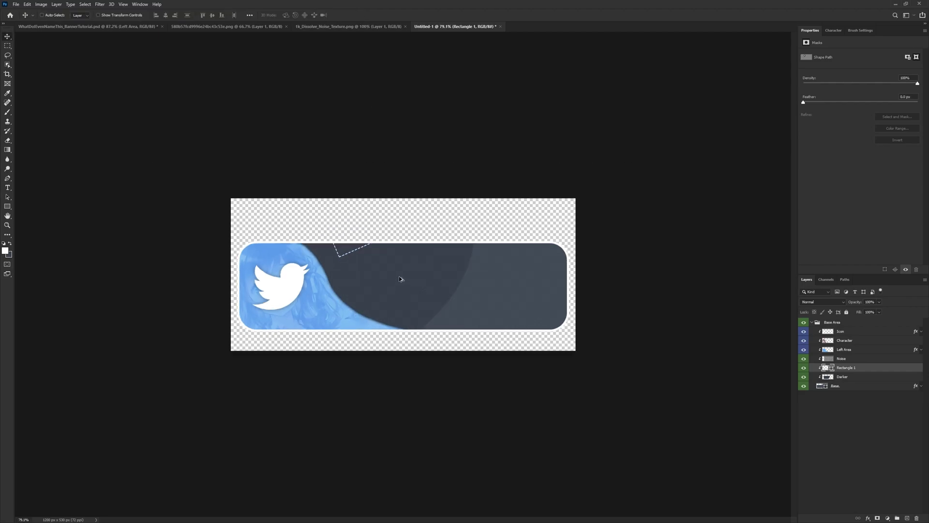
Duplicate the dashed square and move the copy to the banner's lower right
key("ctrl+j")
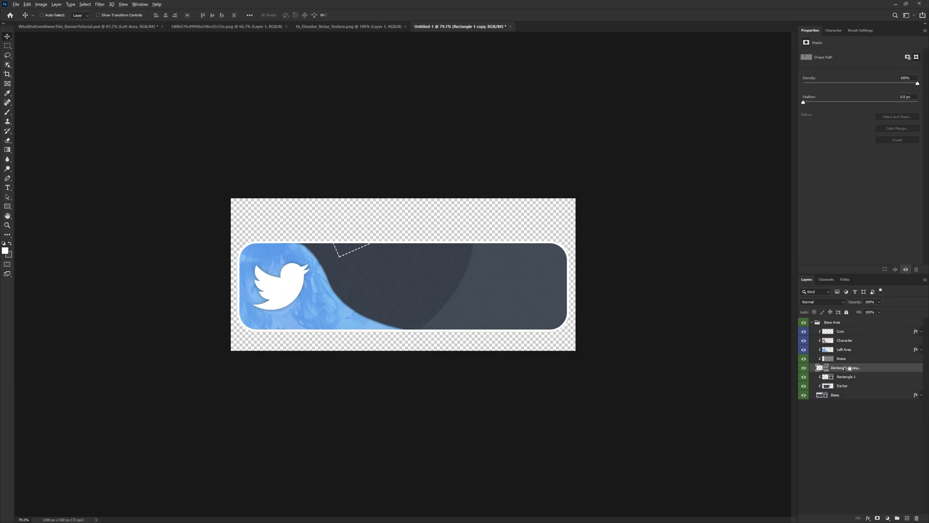
left_click_drag(845, 368, 839, 382)
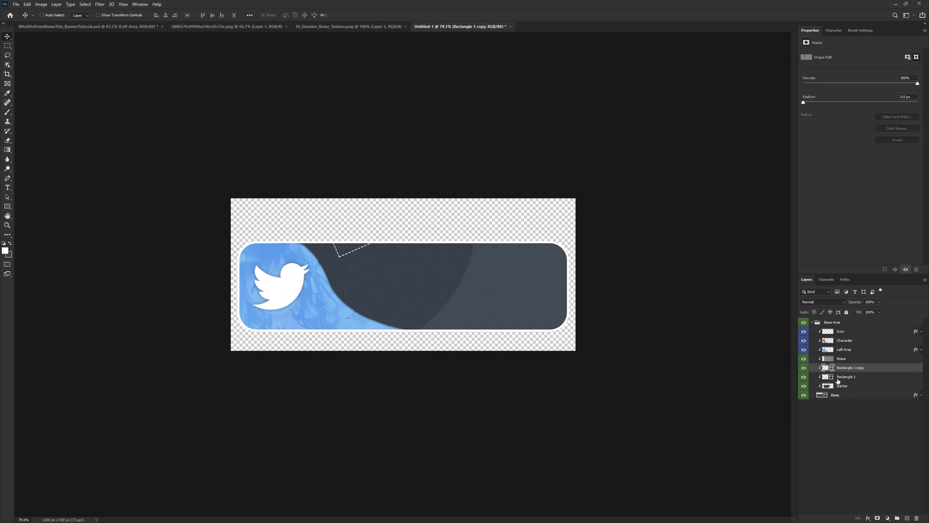
right_click(846, 369)
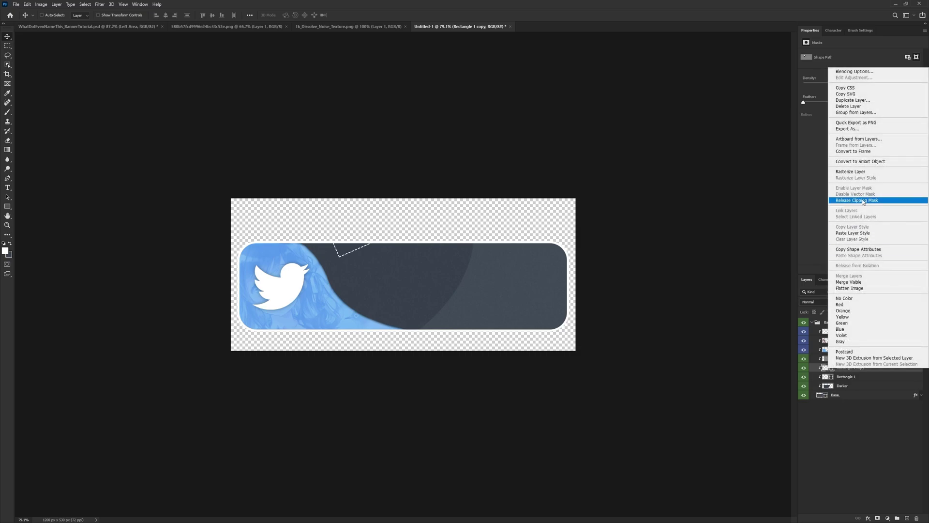
left_click(837, 412)
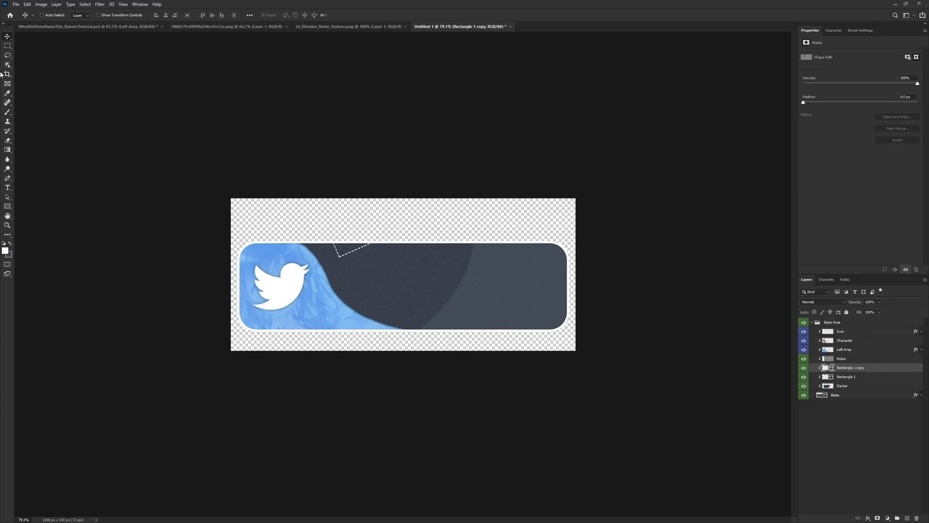
left_click_drag(356, 261, 523, 368)
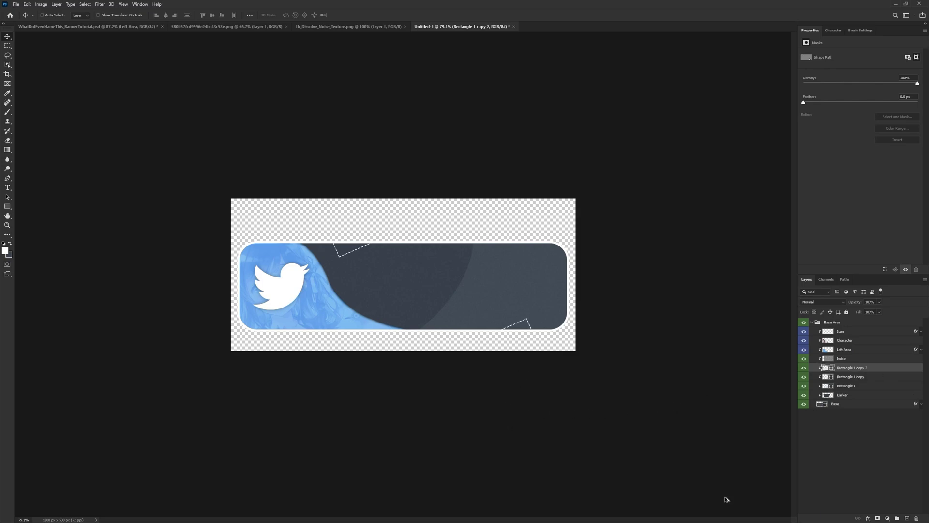
Move the newest copy to the top-right corner, rotated by -30°
key("ctrl+t")
left_click_drag(537, 318, 591, 237)
mouse_move(618, 207)
left_mouse_down()
mouse_move(618, 191)
mouse_move(611, 198)
left_mouse_up()
left_click_drag(582, 248, 573, 248)
key("Return")
Rename all three dashed square layers Dotted Rect
double_click(839, 368)
double_click(844, 367)
key("ctrl+c")
key("Tab")
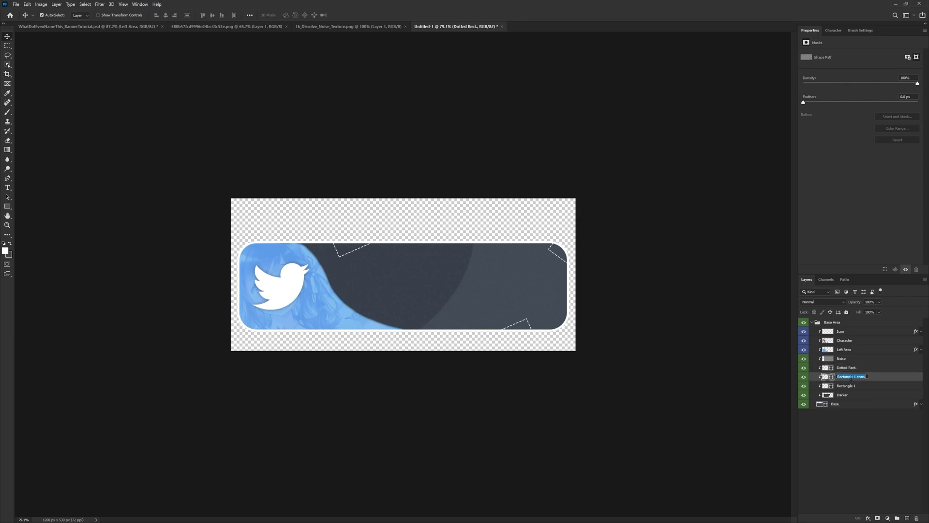
key("ctrl+v")
key("Tab")
key("ctrl+v")
key("Return")
left_click(830, 324)
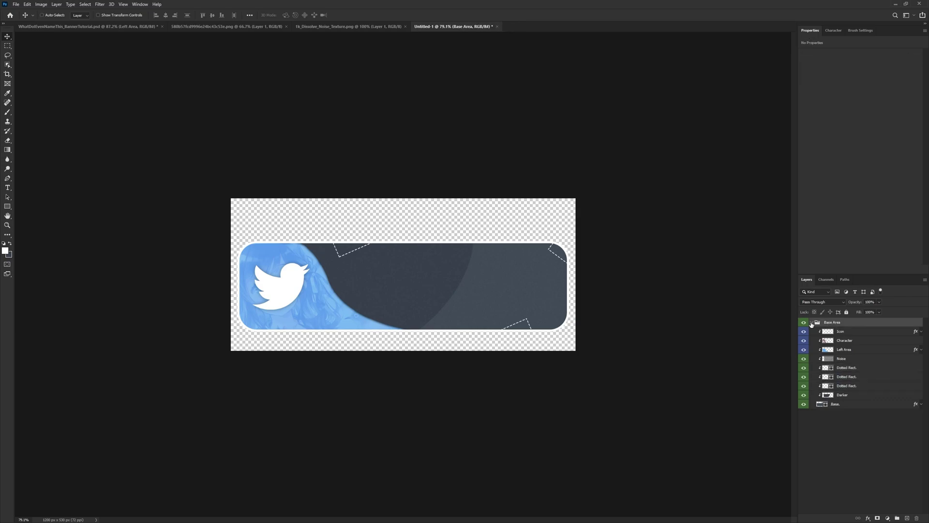
Put a new Layer 1 into a group named 'Text' with a yellow colour label
left_click(813, 322)
left_click(908, 519)
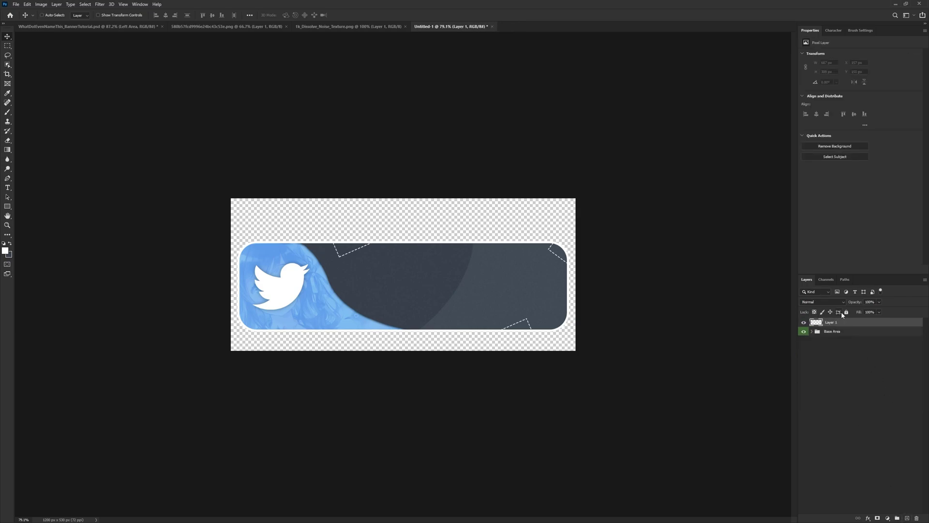
key("ctrl+g")
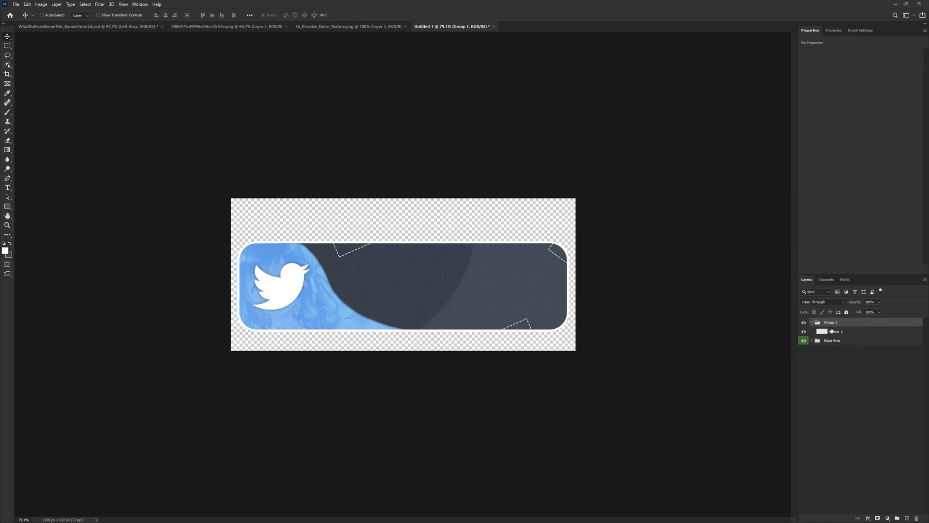
double_click(830, 322)
type("Text")
key("Return")
right_click(806, 329)
left_click(823, 360)
Type white 'FOLLOW US' at 94 pt and move it onto the banner's right side
left_click(8, 188)
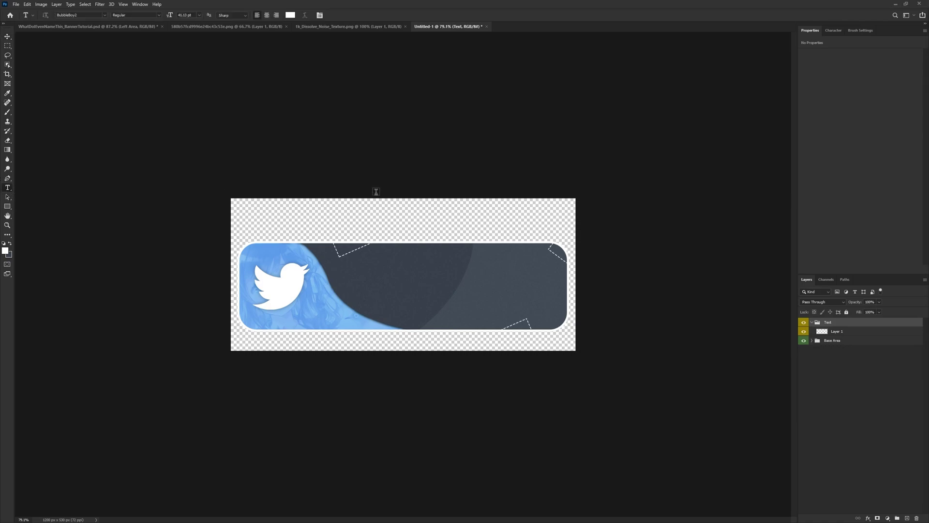
left_click(418, 286)
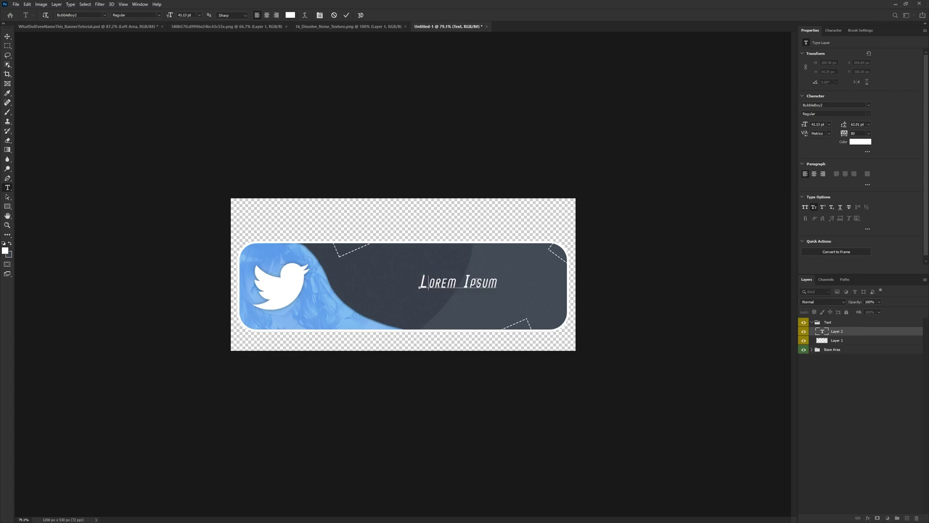
type("Follo")
key("ctrl+a")
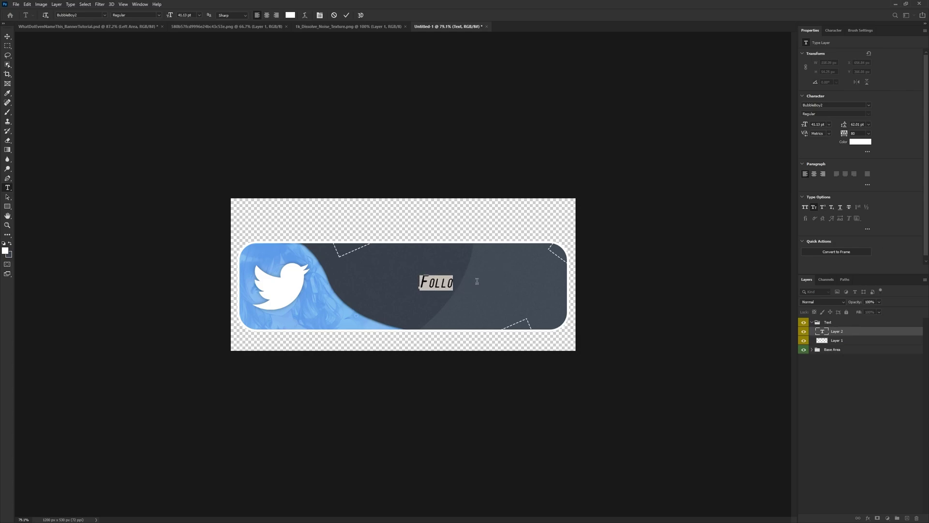
type("FOLL")
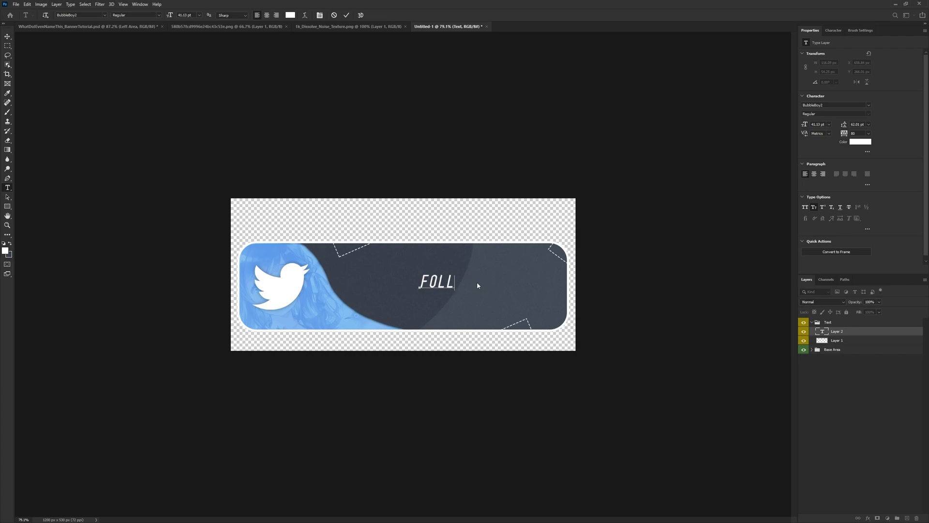
type("OW US")
key("ctrl+a")
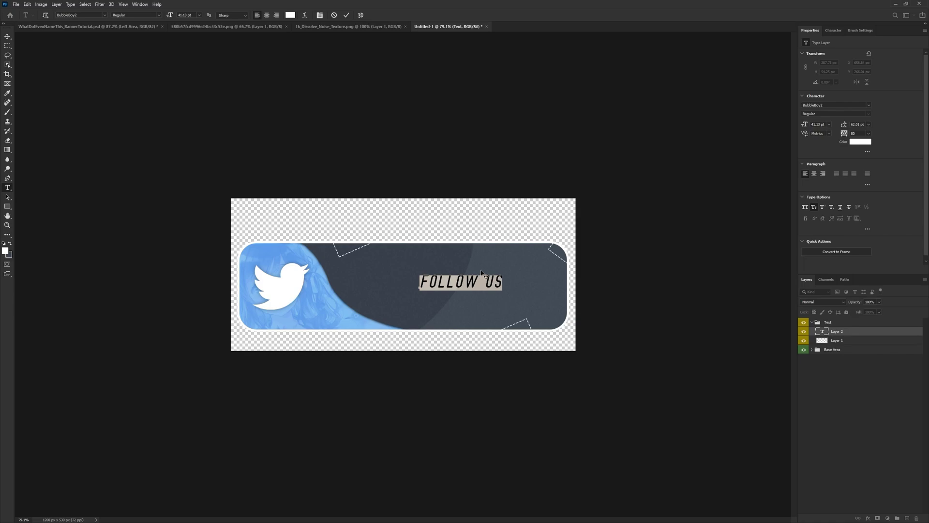
left_click(172, 14)
type("94")
key("Return")
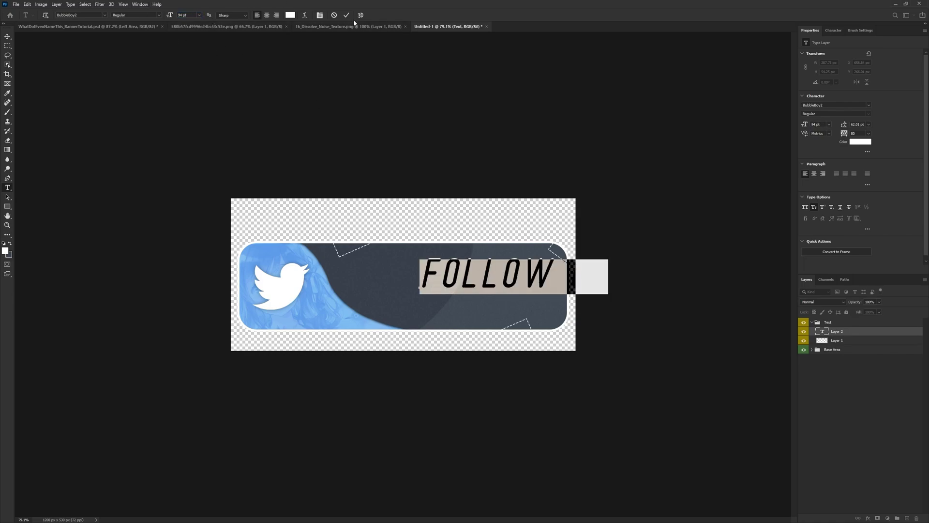
left_click(346, 15)
key("v")
left_click_drag(542, 289, 479, 285)
Apply a Drop Shadow layer style to the FOLLOW US text
right_click(847, 334)
left_click(859, 13)
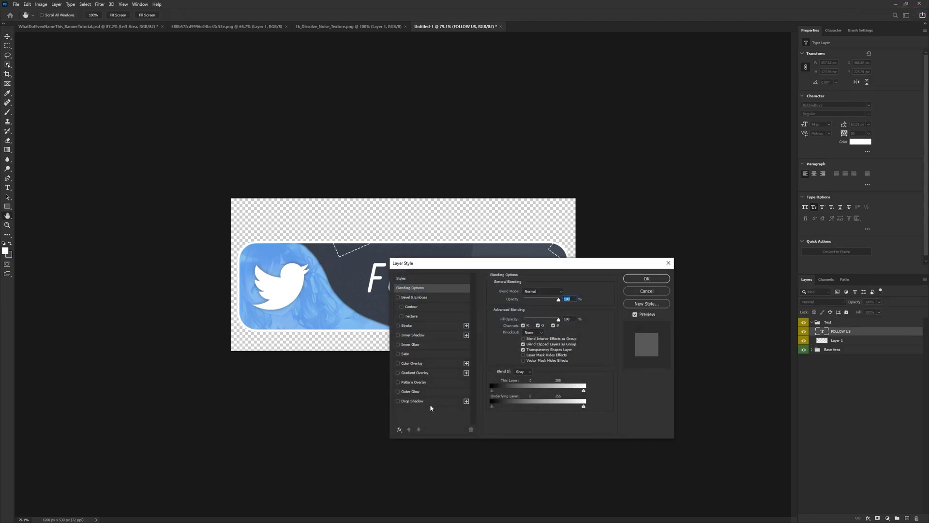
left_click(432, 401)
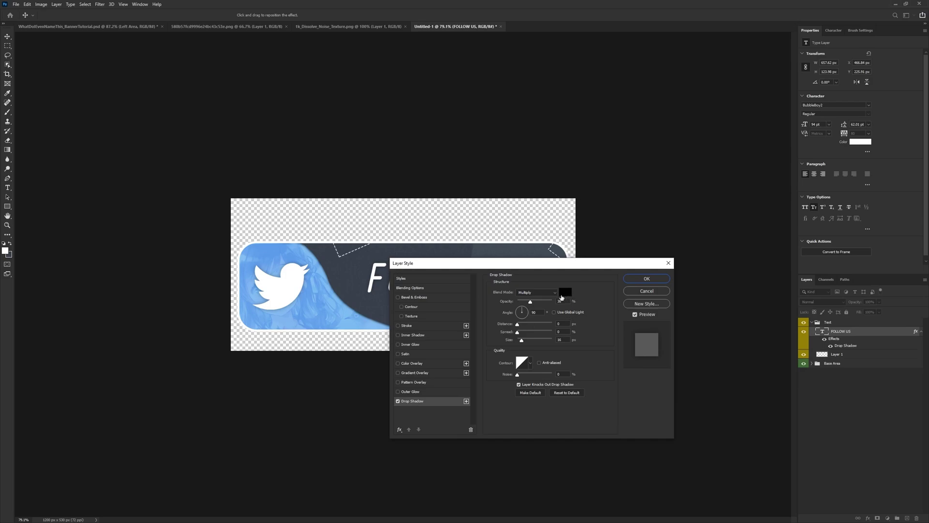
left_click(635, 280)
Add a new empty layer above FOLLOW US and pick the Type tool
left_click(921, 332)
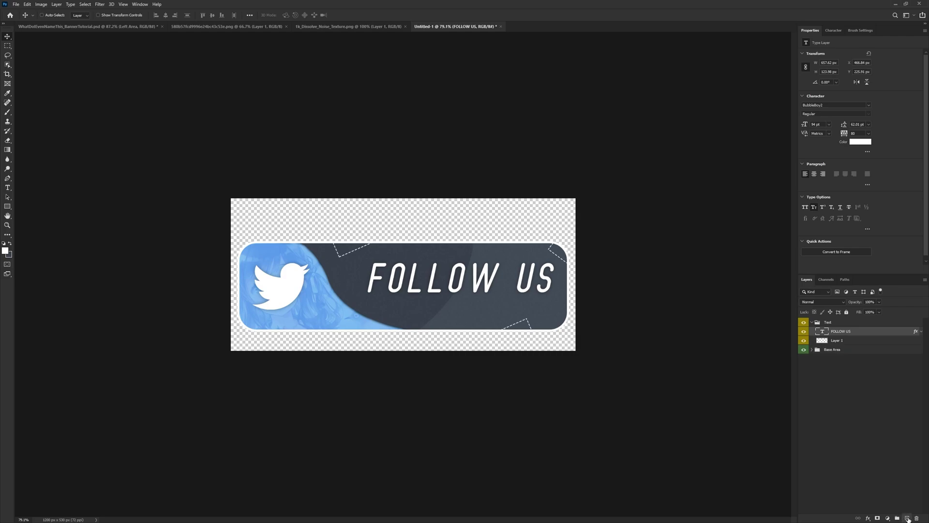
left_click(907, 518)
left_click(8, 187)
Type 'OUR SOCIALS' as a second text layer on the banner
scroll(442, 298, "up", 2)
left_click(445, 323)
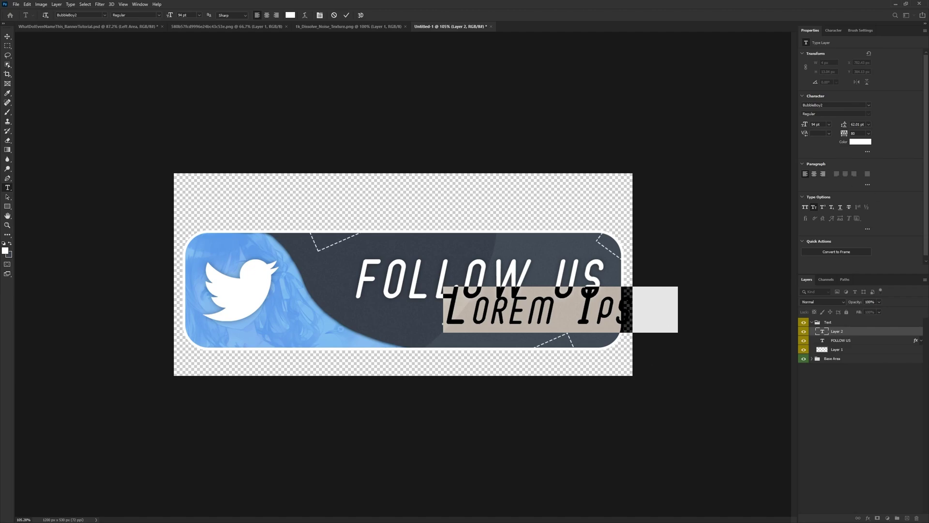
key("ctrl")
type("Our soc")
key("BackSpace")
key("BackSpace")
key("BackSpace")
key("BackSpace")
key("BackSpace")
key("BackSpace")
type("ur soc")
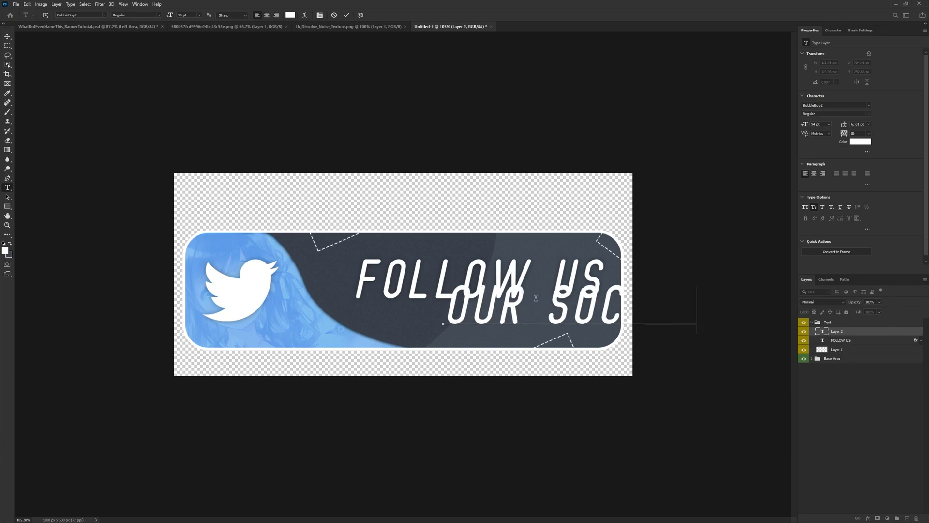
type("i")
left_click(347, 15)
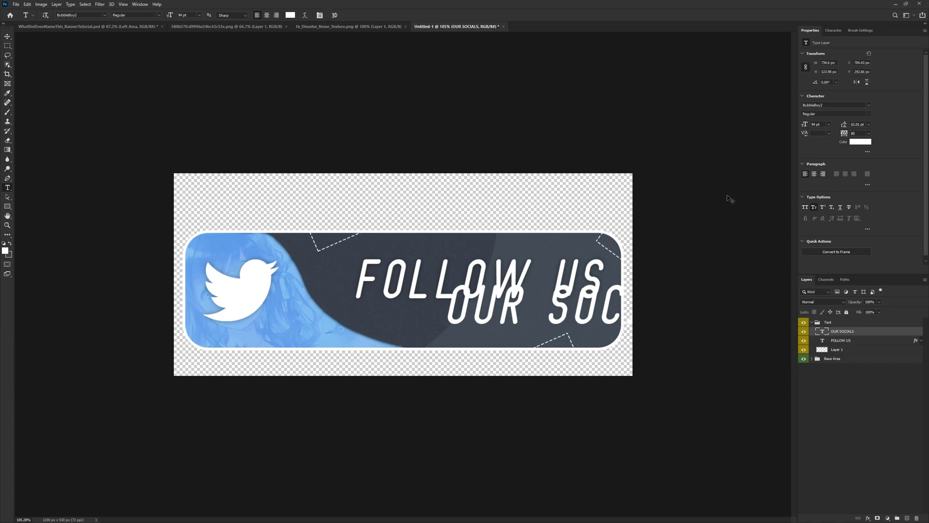
key("ctrl+t")
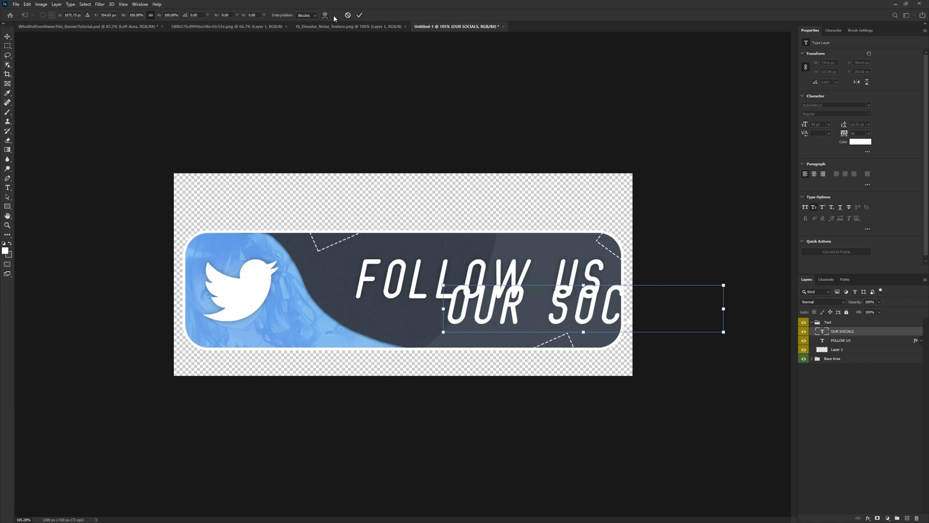
left_click(360, 15)
Set OUR SOCIALS to 55 pt and colour it with the banner's sampled light blue
left_click(558, 296)
key("ctrl+a")
left_click(182, 15)
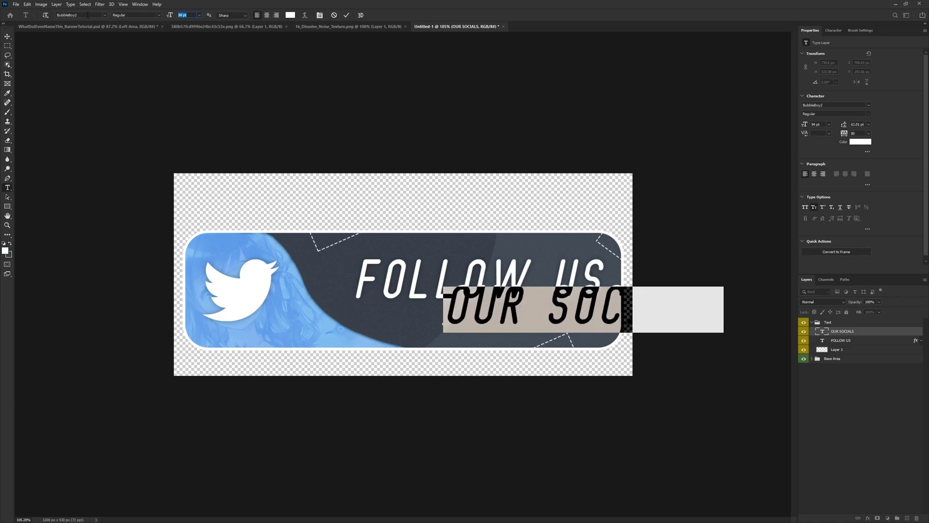
type("55")
key("Return")
left_click(346, 15)
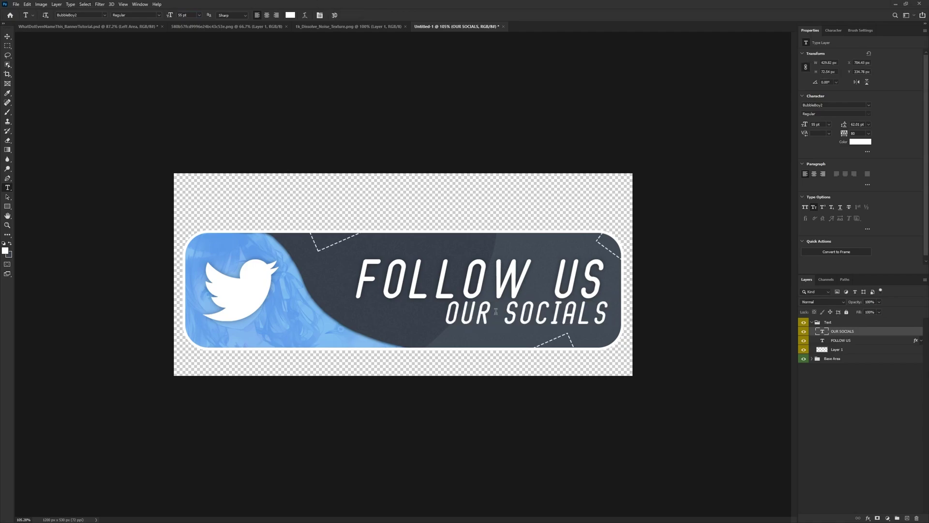
left_click(508, 305)
key("ctrl+a")
left_click(290, 15)
left_click(286, 257)
left_click(675, 139)
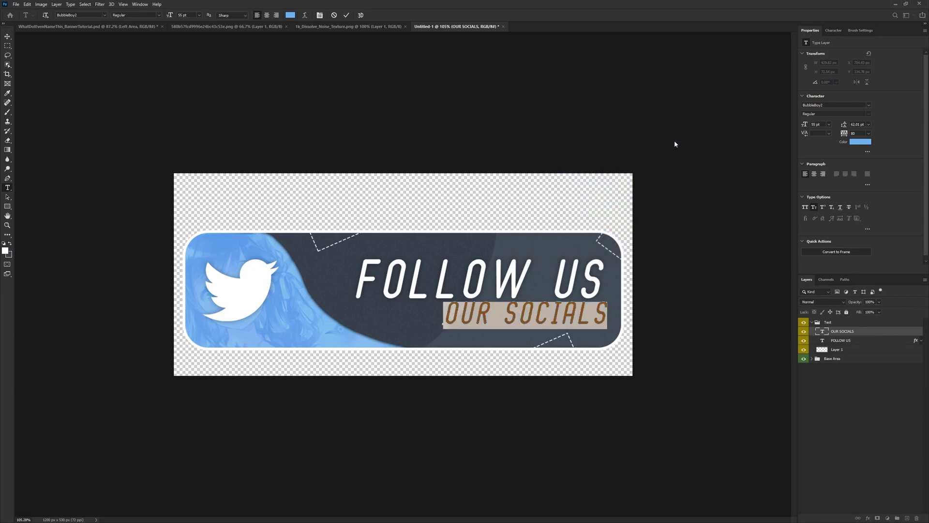
left_click(349, 16)
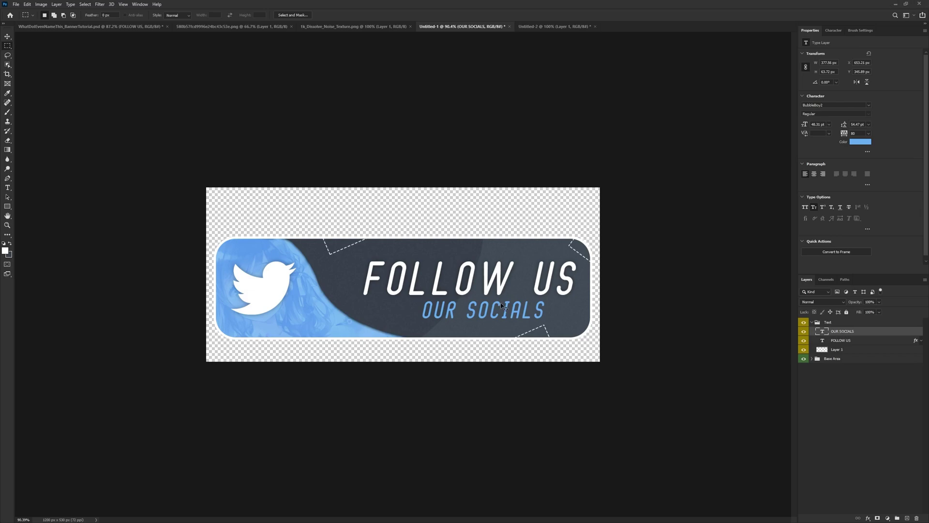
Scale OUR SOCIALS to about 78% and centre it beneath FOLLOW US
key("ctrl+t")
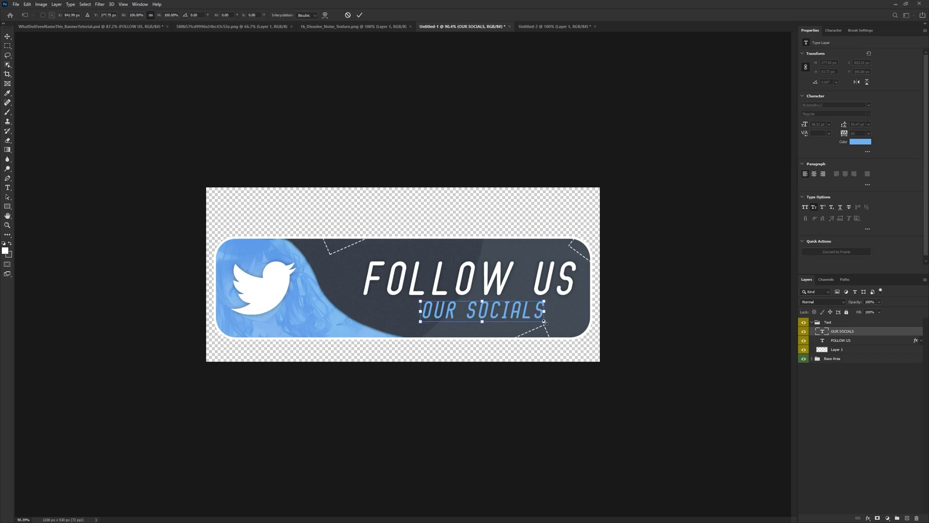
left_click_drag(544, 321, 473, 310)
key("Return")
scroll(473, 310, "up", 3)
left_click_drag(518, 334, 521, 326)
scroll(518, 334, "down", 1)
Draw a small light-blue rounded-rectangle dash left of OUR SOCIALS on a new layer
left_click(8, 207)
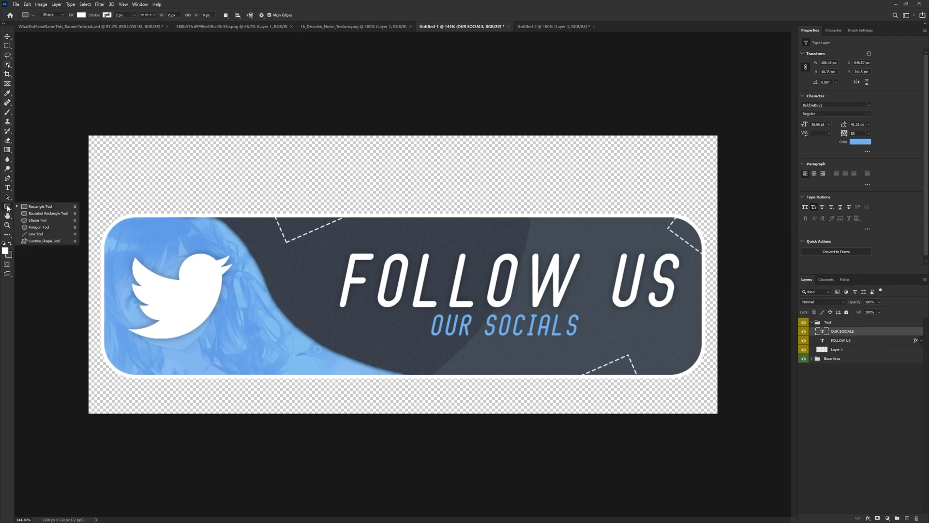
left_click(39, 207)
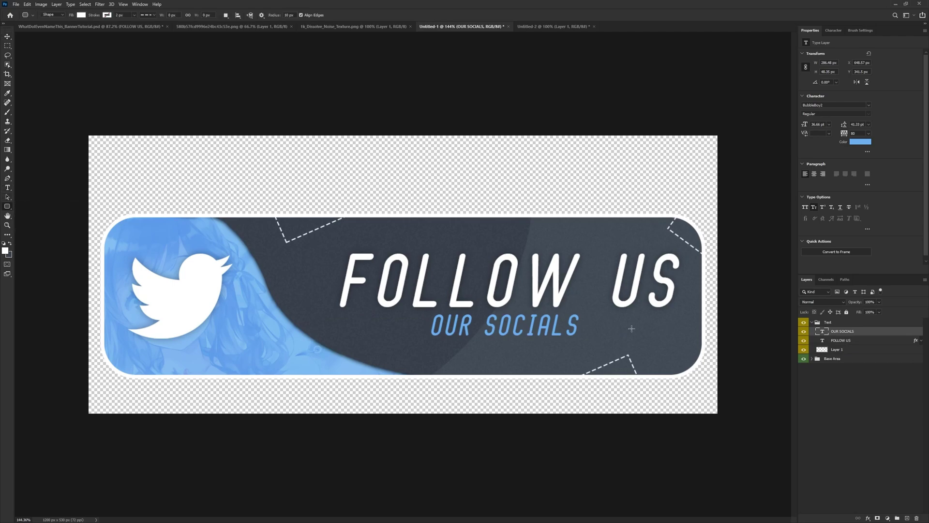
left_click(908, 518)
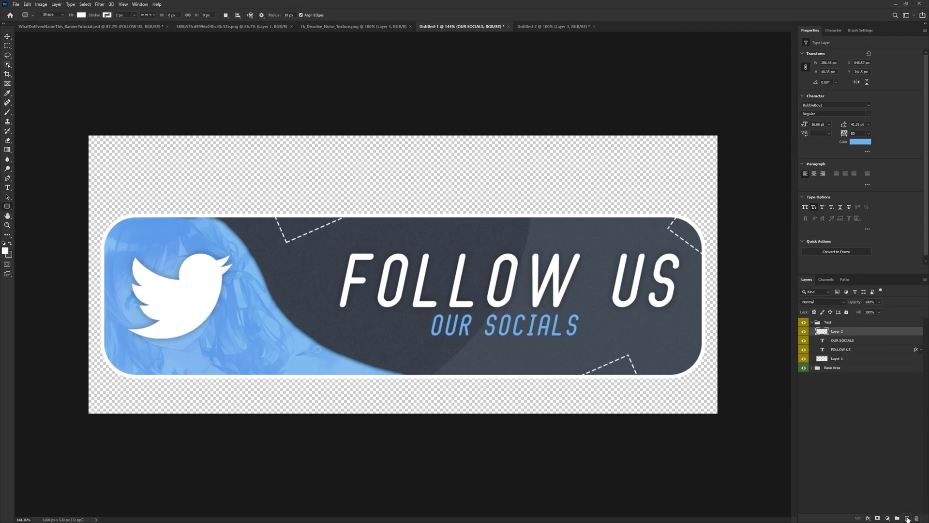
left_click(5, 251)
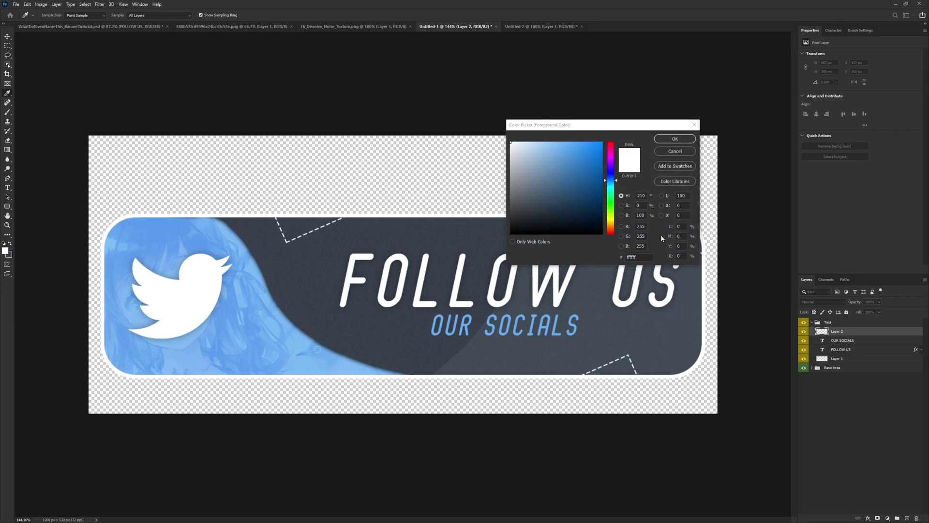
left_click(641, 254)
key("ctrl+v")
left_click(675, 139)
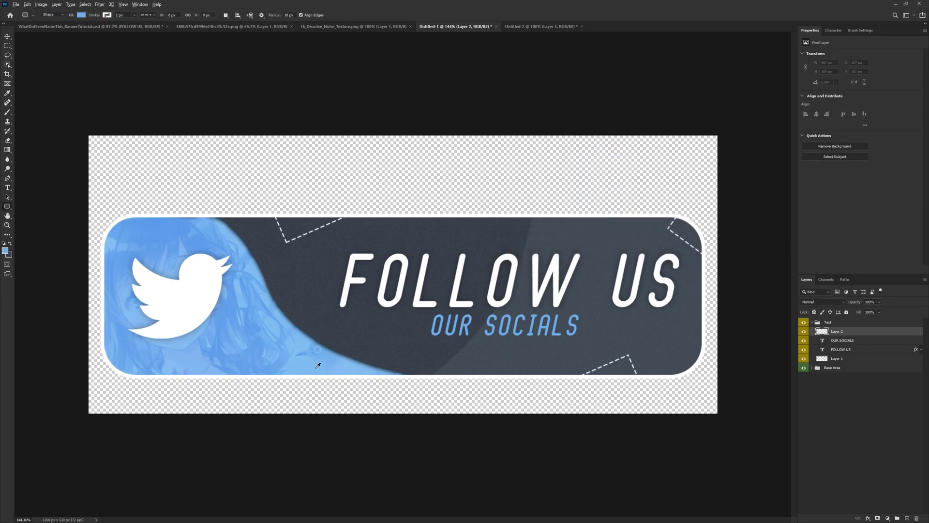
scroll(390, 321, "up", 5)
left_click_drag(366, 309, 407, 318)
Alt-drag a copy of the dash to the right of OUR SOCIALS
key("v")
scroll(606, 380, "down", 4)
scroll(608, 380, "up", 2)
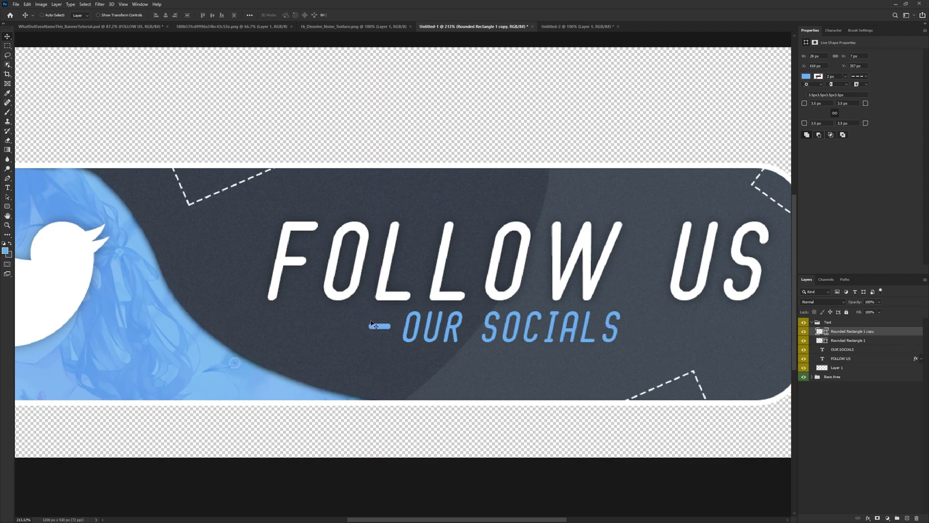
left_click_drag(381, 334, 639, 337)
scroll(643, 376, "down", 2)
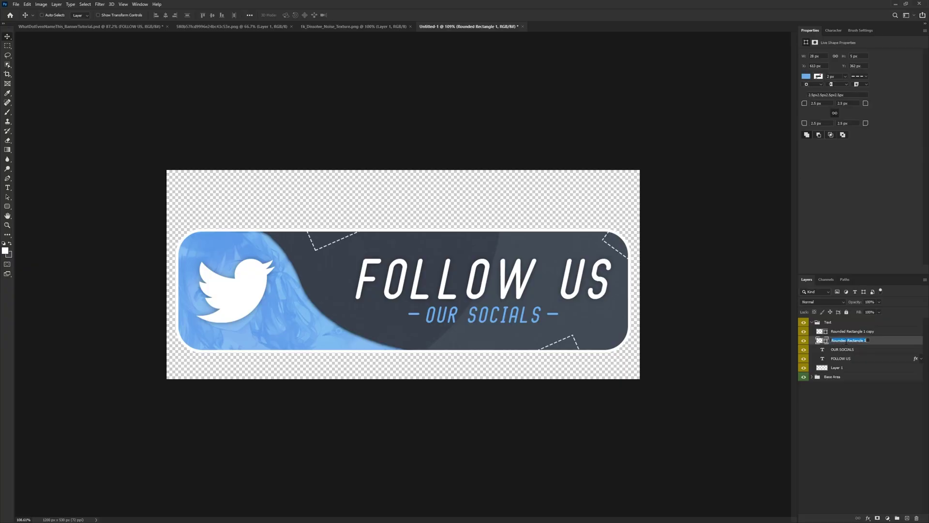
Rename the two dash layers 'Left Dots' and 'Right Dots'
key("BackSpace")
type("s")
key("ctrl+a")
key("ctrl+c")
double_click(847, 331)
key("ctrl+v")
type("Right")
key("Return")
Add a new empty layer above the Darker layer in the Base Area group
left_click(811, 322)
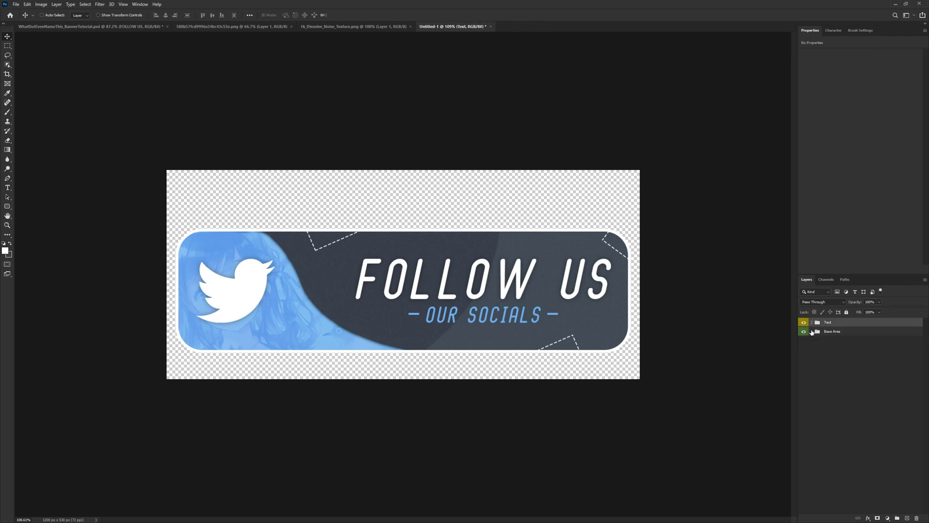
left_click(812, 331)
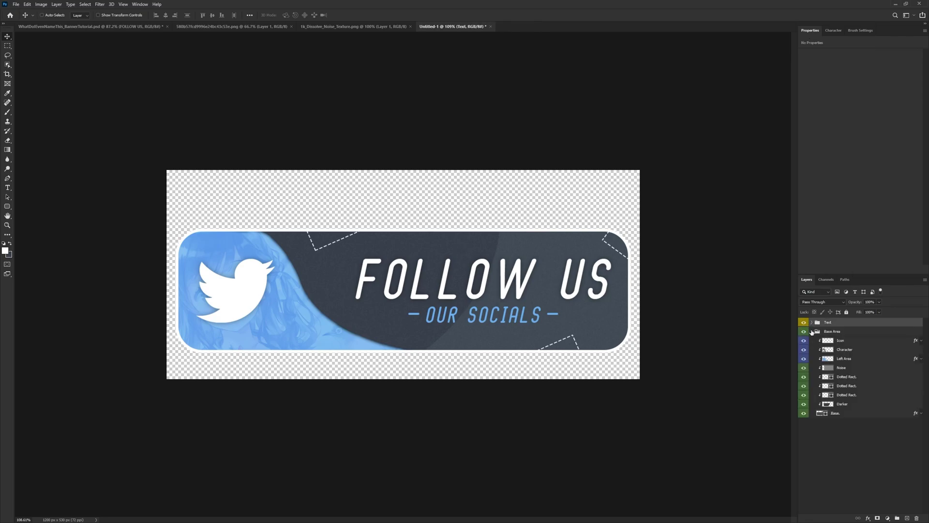
left_click(846, 405)
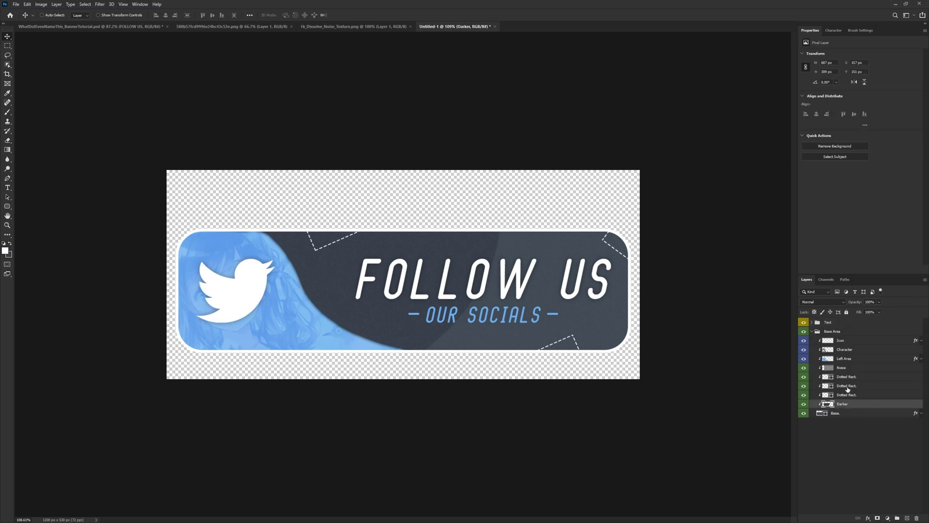
left_click(908, 519)
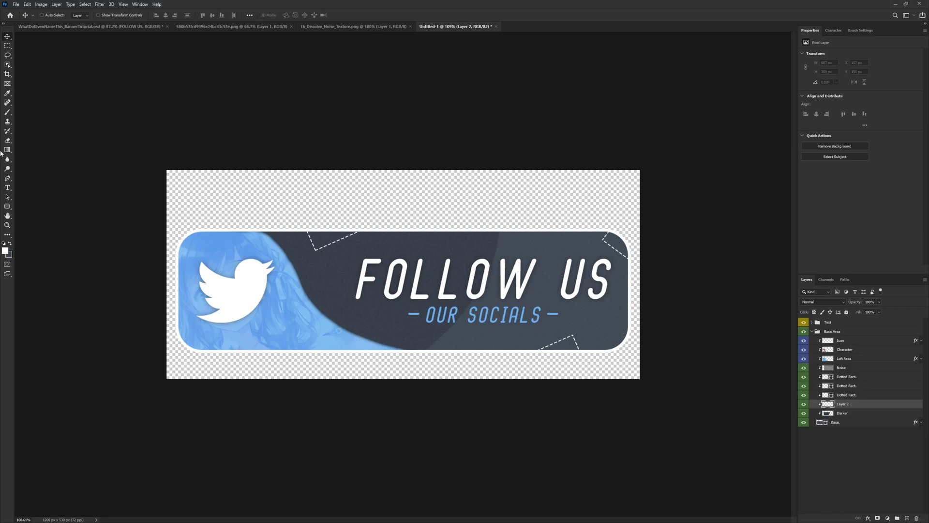
Draw a small white-filled 19×19 px rectangle just left of OUR SOCIALS
left_click(7, 207)
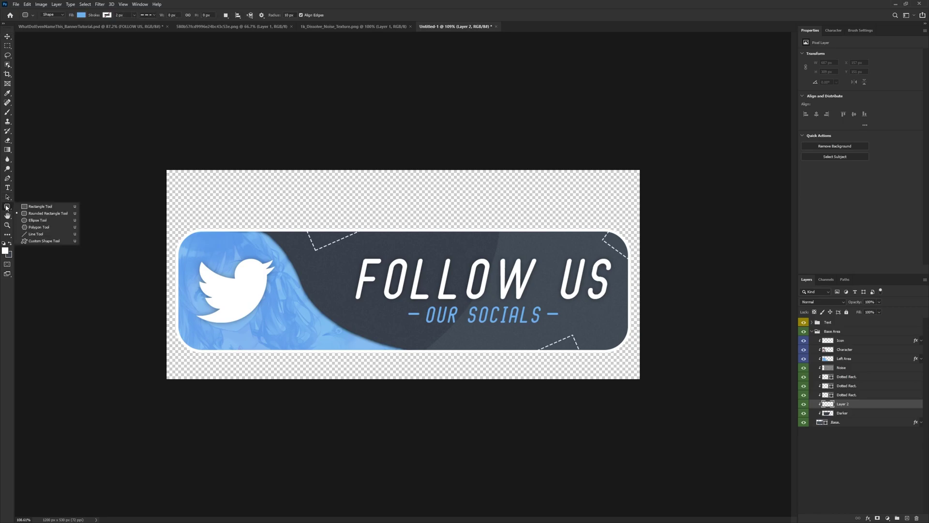
left_click(41, 207)
left_click(81, 15)
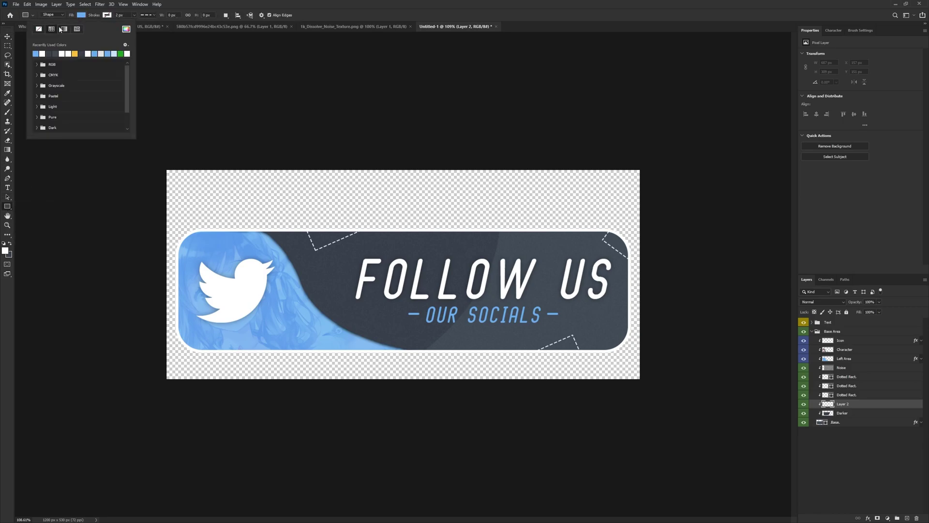
left_click(42, 53)
key("Return")
key("ctrl+0")
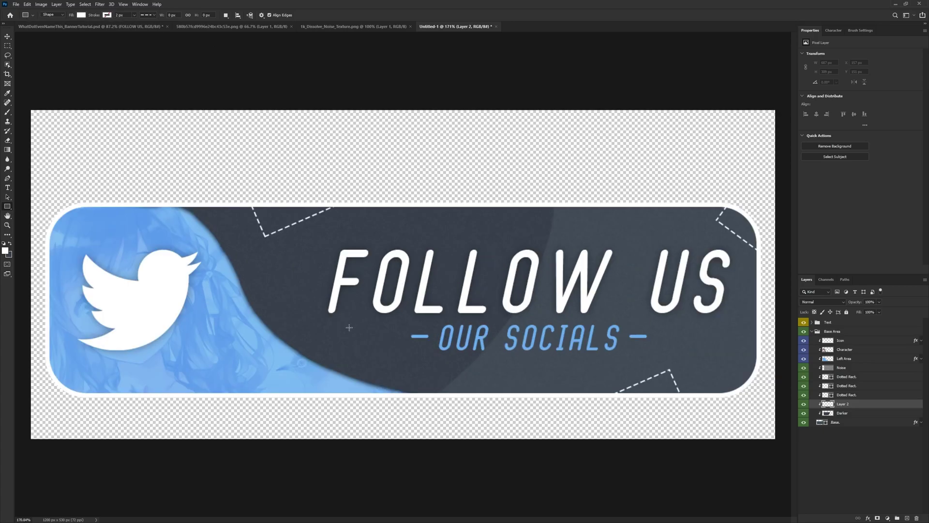
left_click_drag(349, 330, 373, 340)
key("v")
right_click(860, 407)
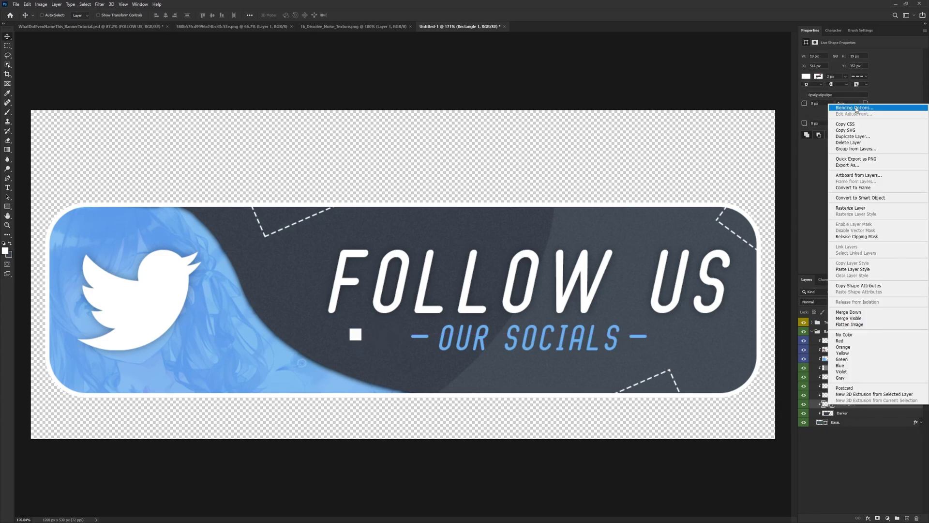
key("Escape")
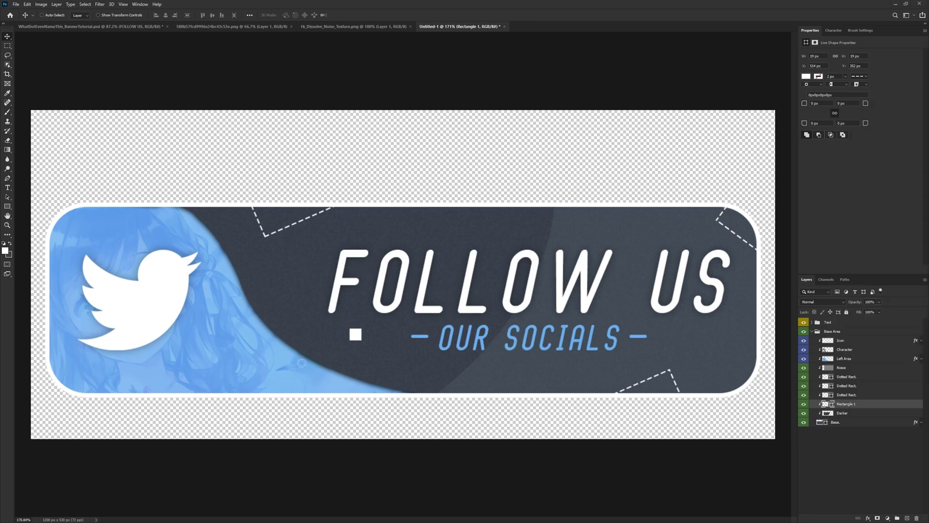
right_click(850, 404)
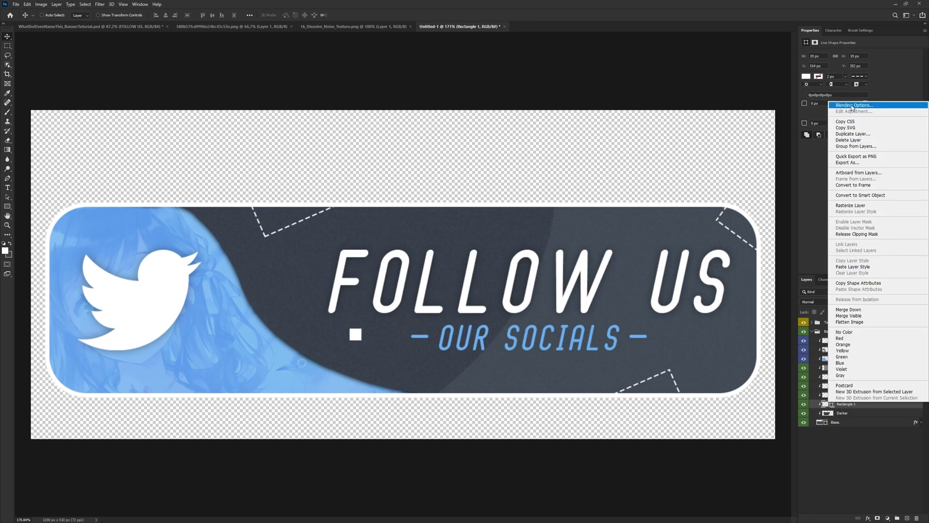
Give the white square an Outer Glow and rename its layer 'Glowing Rect.'
key("Escape")
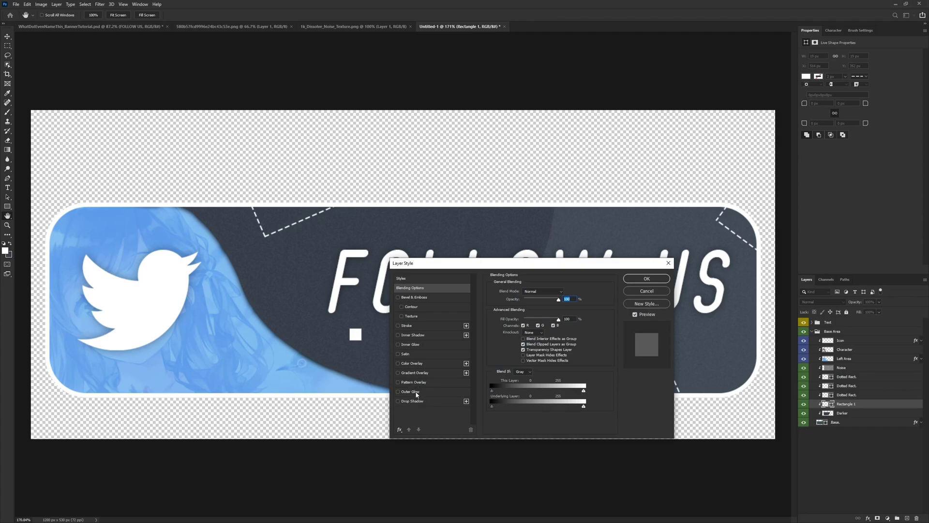
left_click(414, 392)
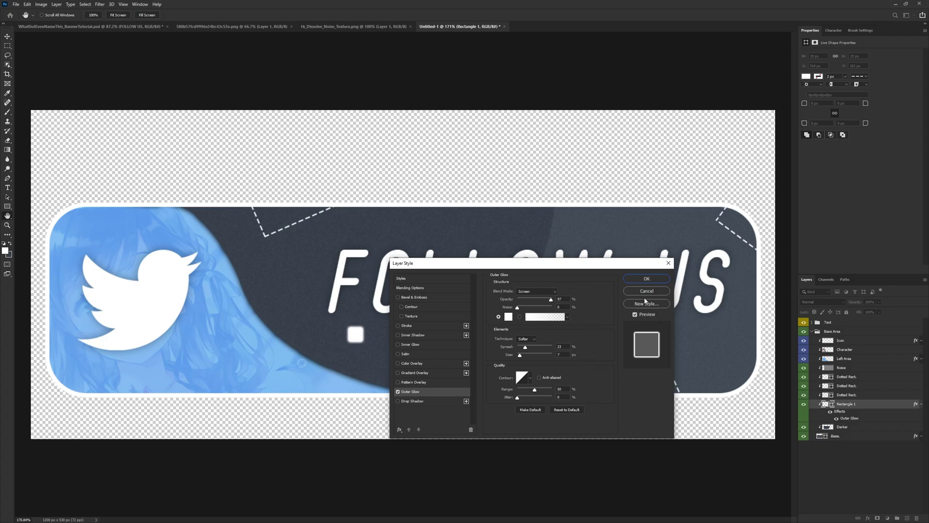
left_click(646, 279)
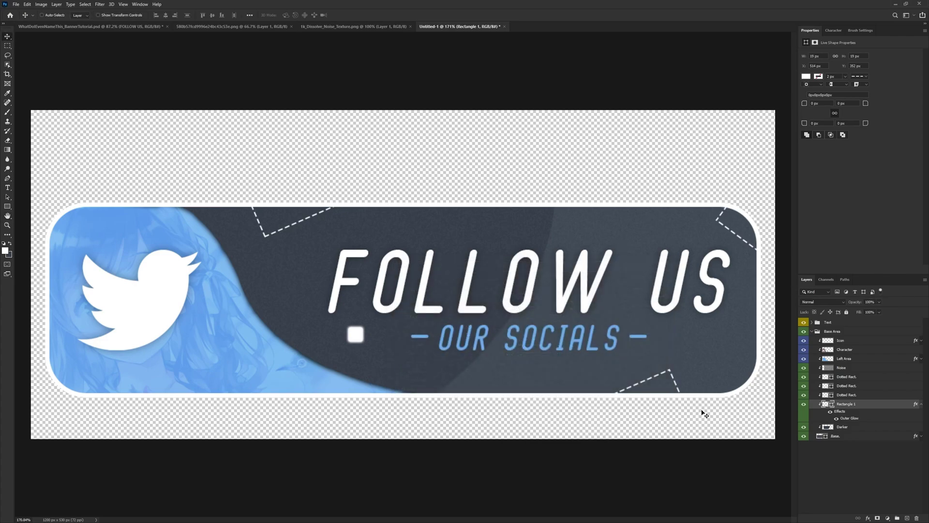
double_click(846, 403)
type("Glowing Rect.")
key("Return")
Rotate the glowing square 45° into a diamond
left_click(921, 404)
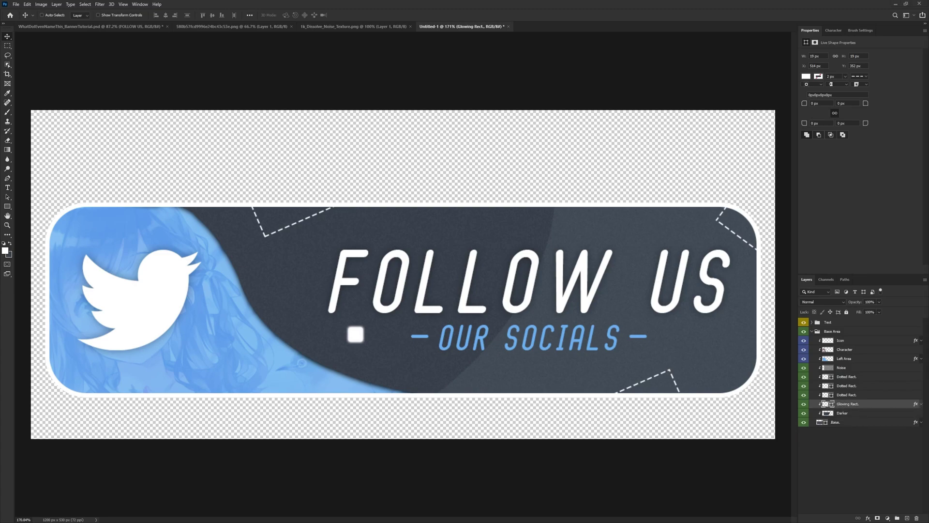
key("ctrl+t")
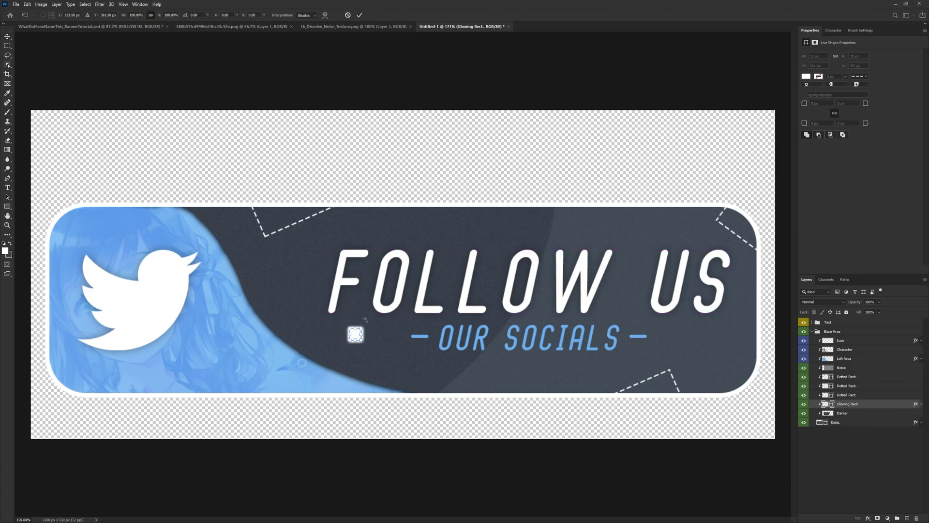
left_click_drag(366, 322, 265, 264)
left_click(360, 15)
Place a copy of the diamond near the lower right, then select the Darker layer
key("ctrl+t")
left_click(359, 15)
left_click(855, 408, "alt")
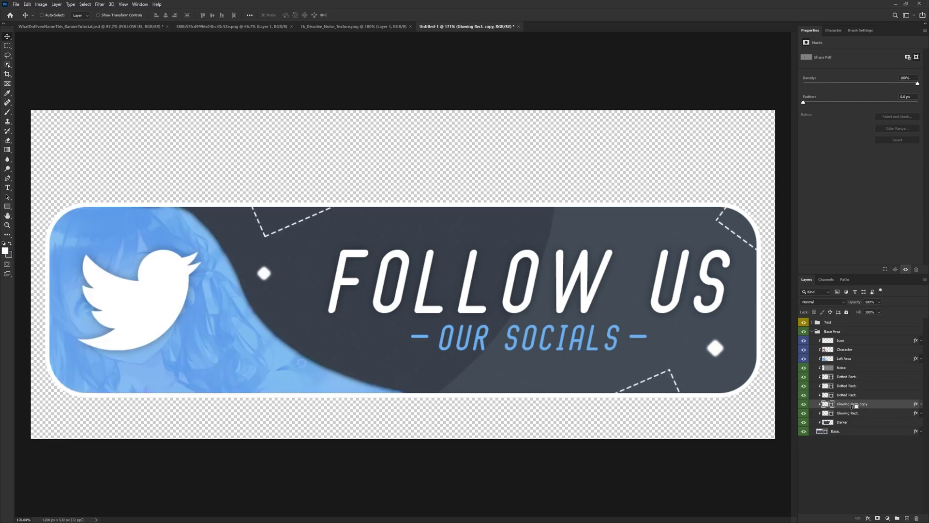
scroll(395, 290, "down", 4)
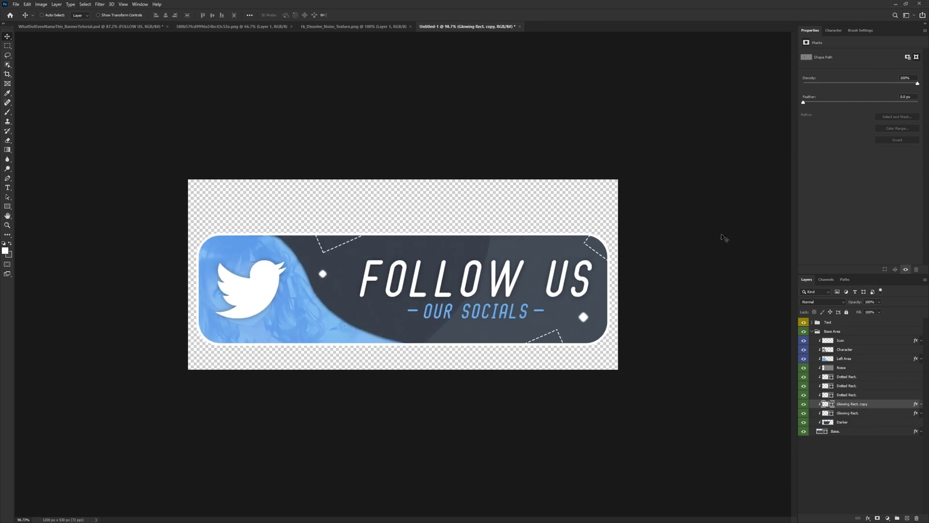
left_click(849, 425)
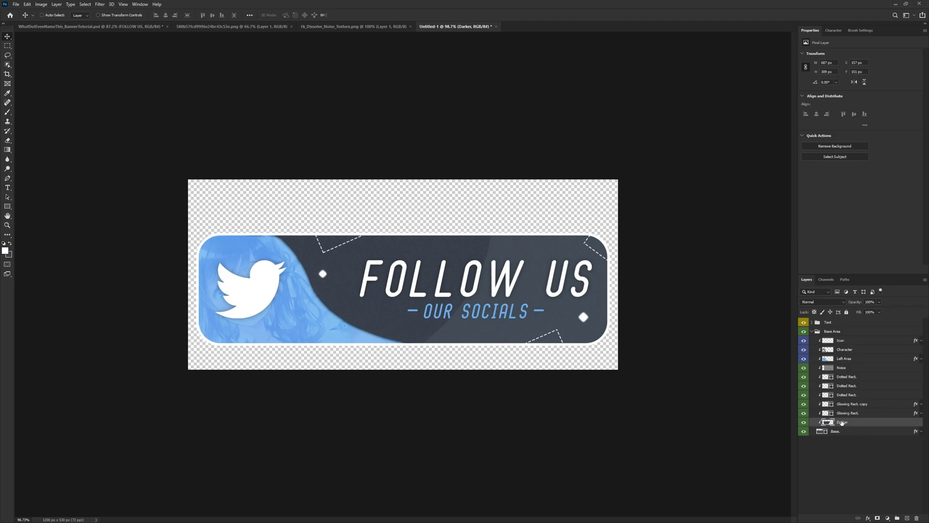
left_click(7, 179)
scroll(405, 233, "up", 3)
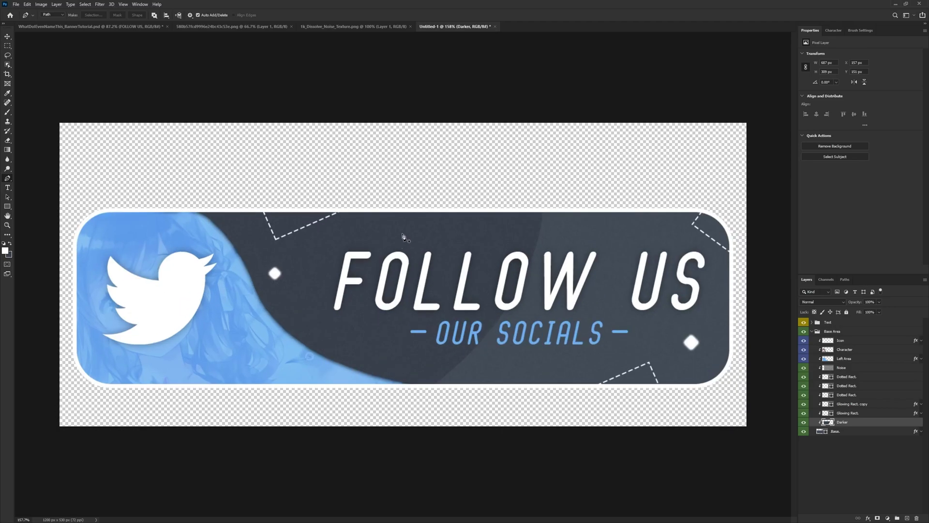
left_click(396, 211)
left_click_drag(398, 170, 415, 161)
right_click(400, 240)
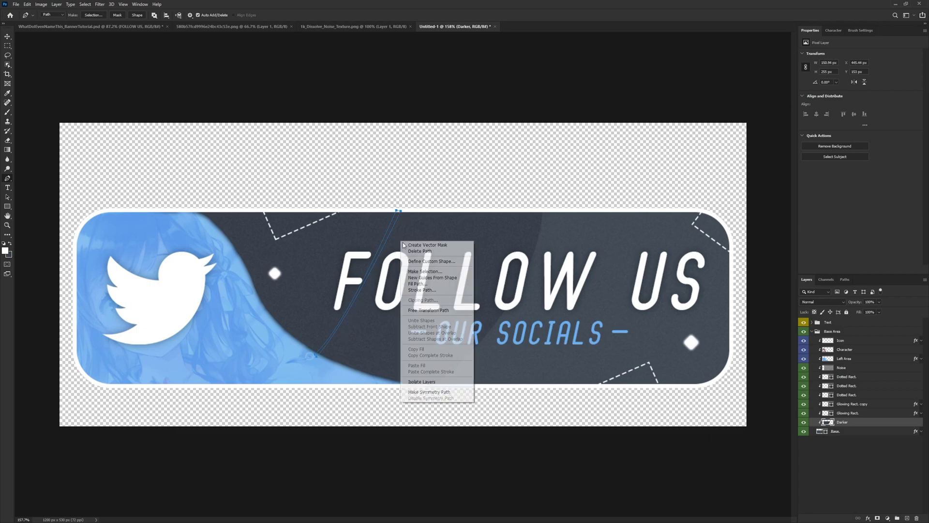
left_click(425, 269)
left_click(502, 151)
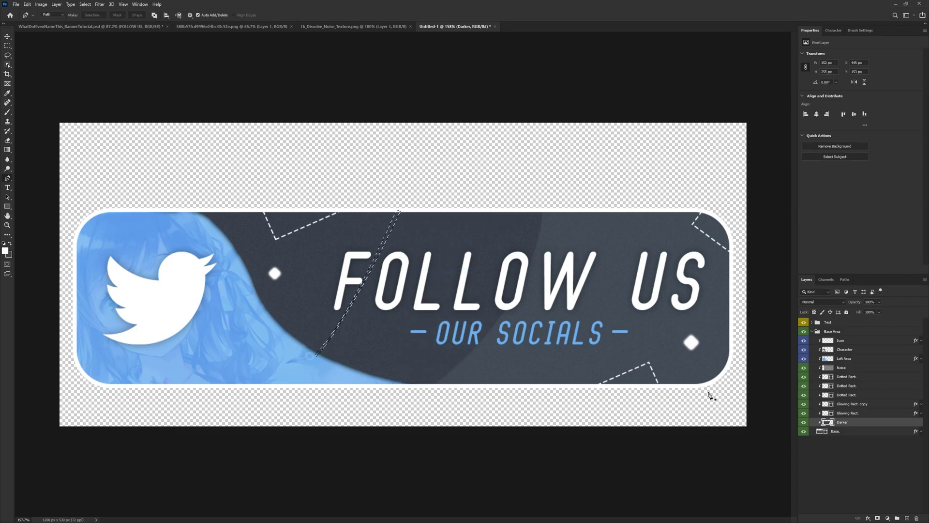
left_click(7, 45)
right_click(418, 265)
left_click(428, 269)
scroll(333, 322, "up", 3)
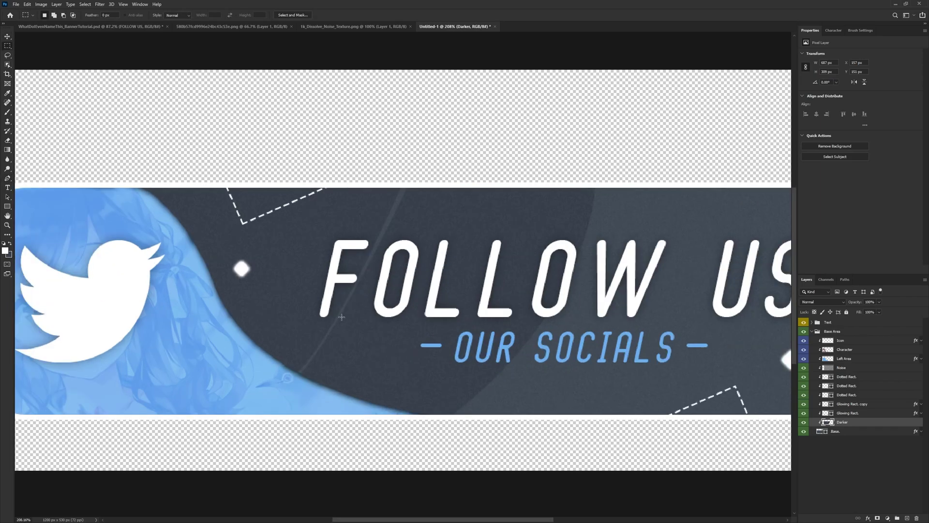
scroll(281, 332, "down", 3)
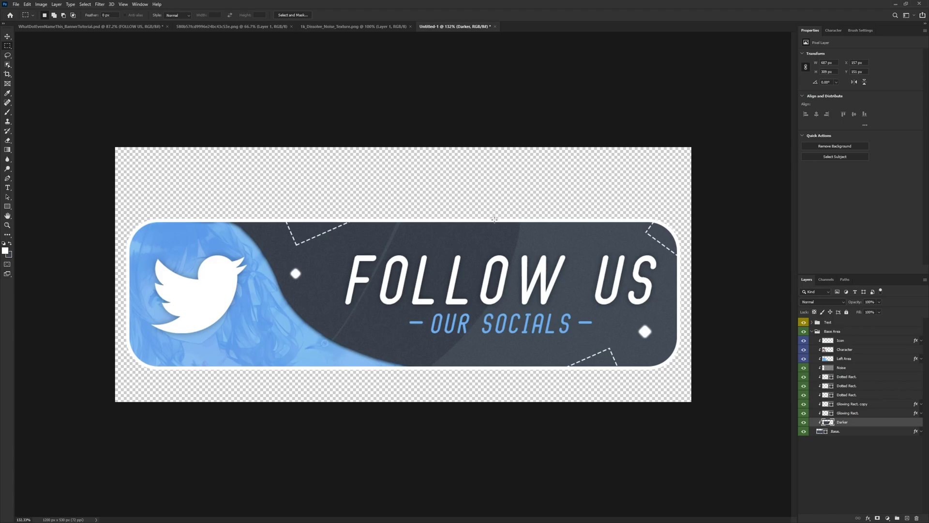
Select the whole banner with the Rectangular Marquee and Copy Merged
scroll(339, 281, "down", 2)
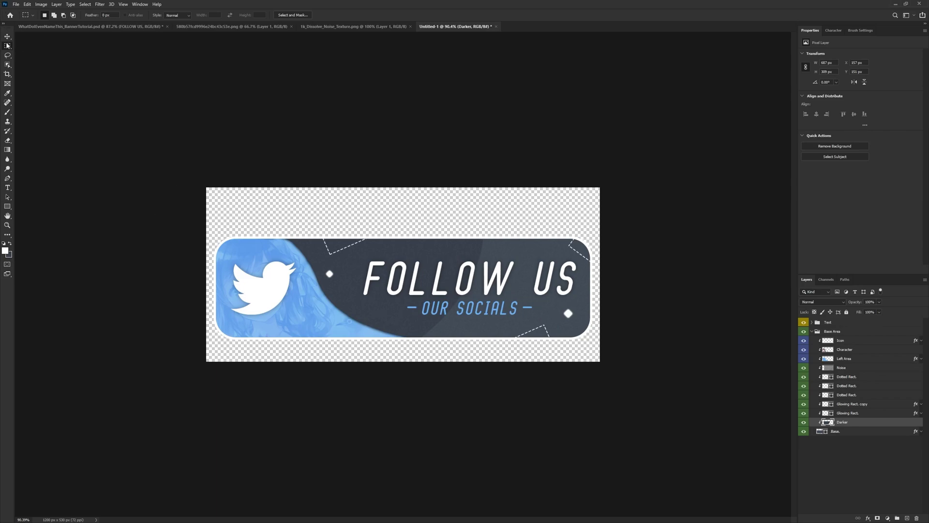
right_click(7, 45)
left_click(18, 47)
left_click_drag(161, 157, 603, 458)
left_click(30, 5)
left_click(38, 60)
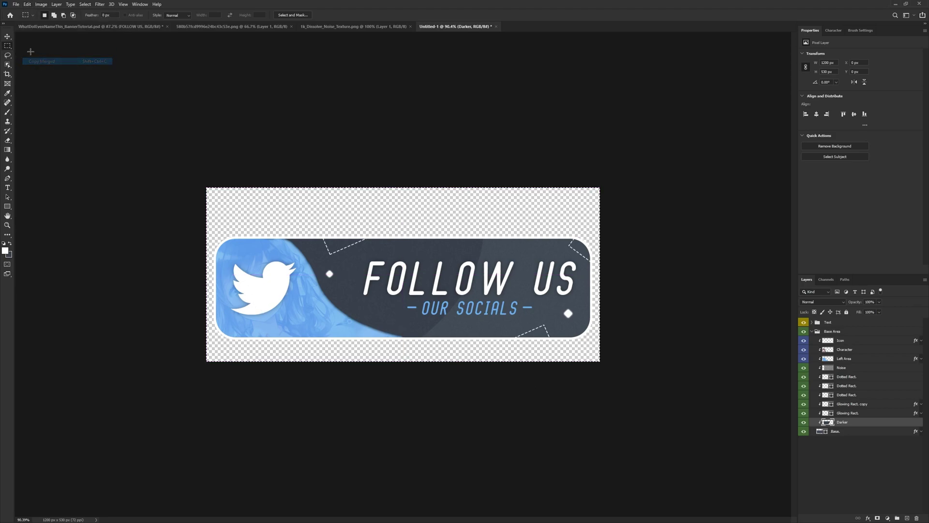
Paste the merged banner into a new 1154×314 document and delete its Background layer
left_click(16, 4)
left_click(21, 12)
left_click(595, 348)
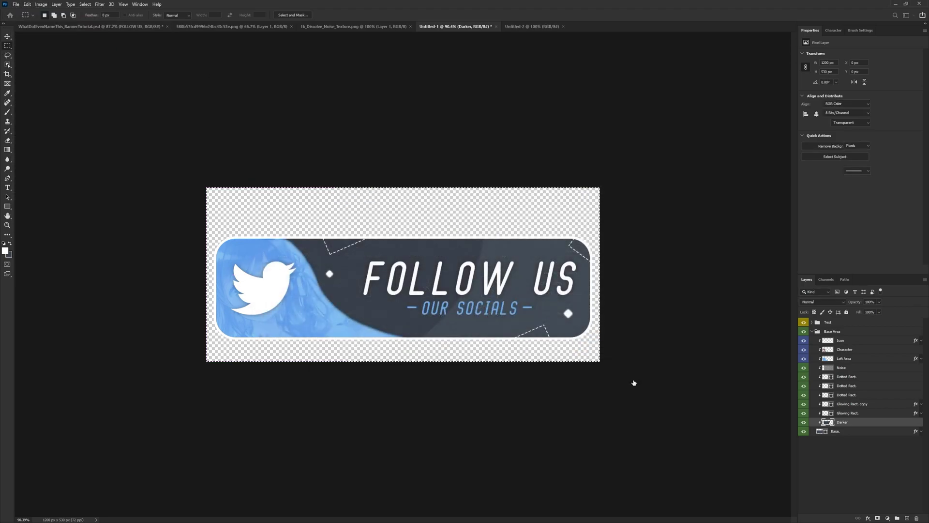
key("ctrl+v")
left_click(822, 330)
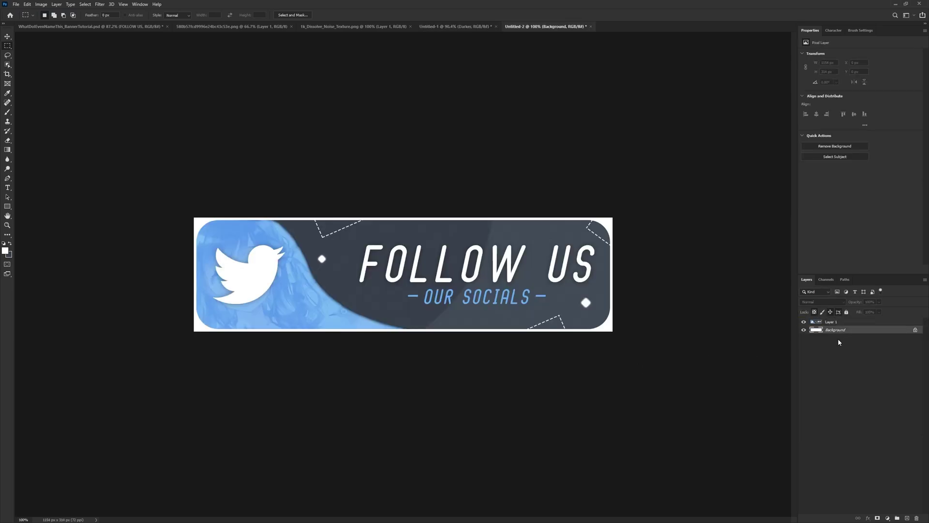
key("Delete")
Cancel out of Save for Web (Legacy) and return to the Untitled-1 banner document
left_click(16, 5)
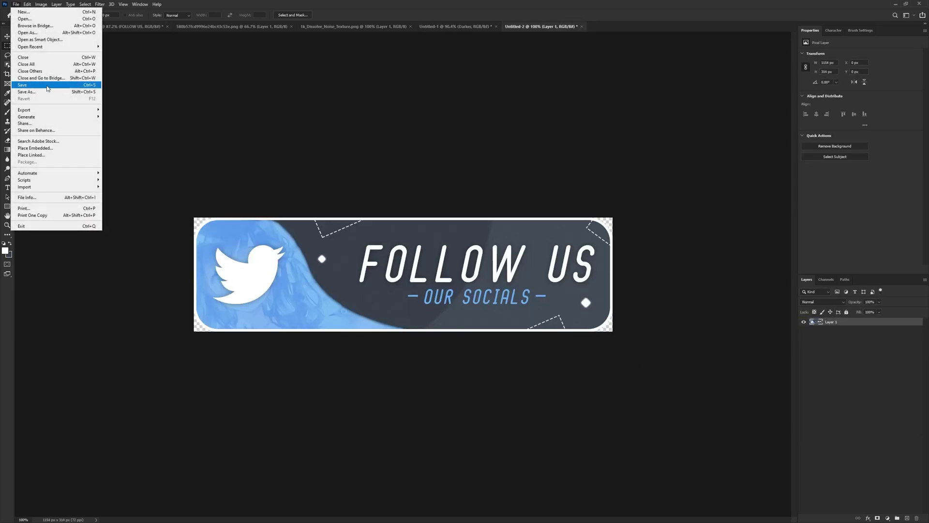
mouse_move(48, 112)
left_click(117, 135)
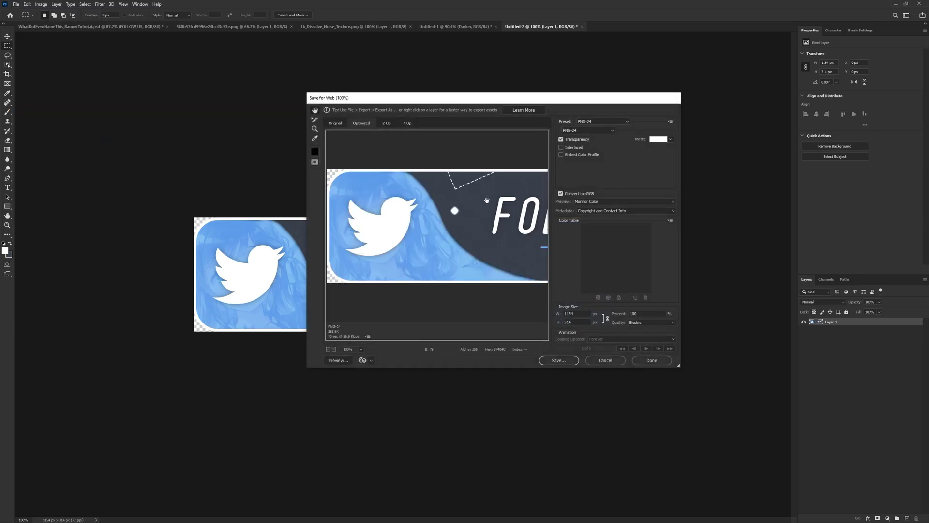
left_click(605, 361)
left_click(16, 4)
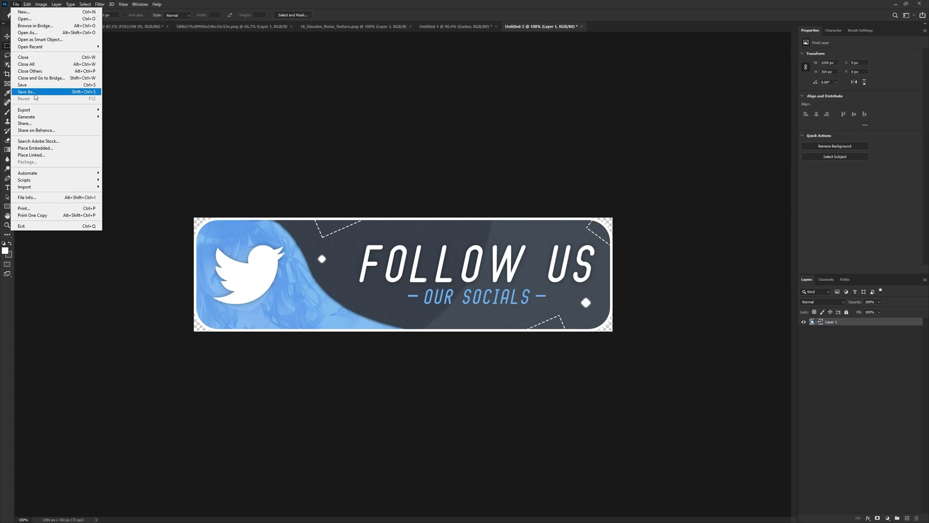
key("Escape")
left_click(471, 27)
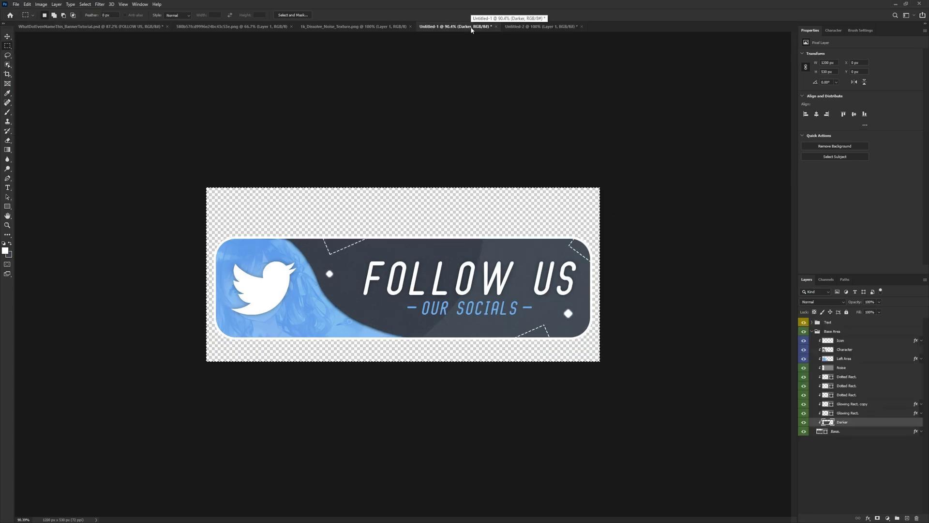